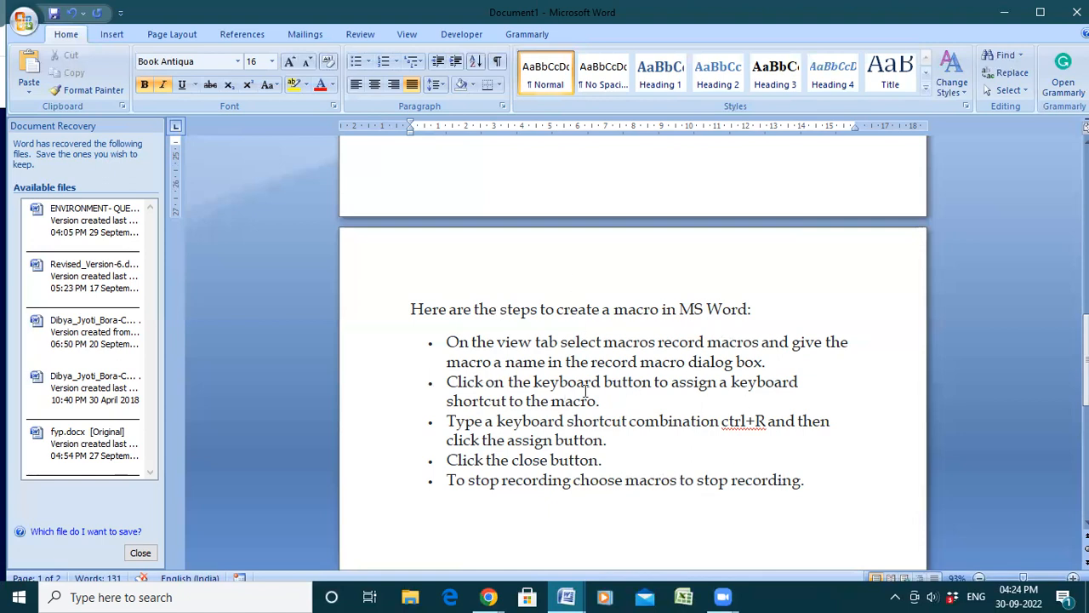
Step: Browse the installed Microsoft Office programs to locate Microsoft Office Word 2007, without launching it
click(4, 595)
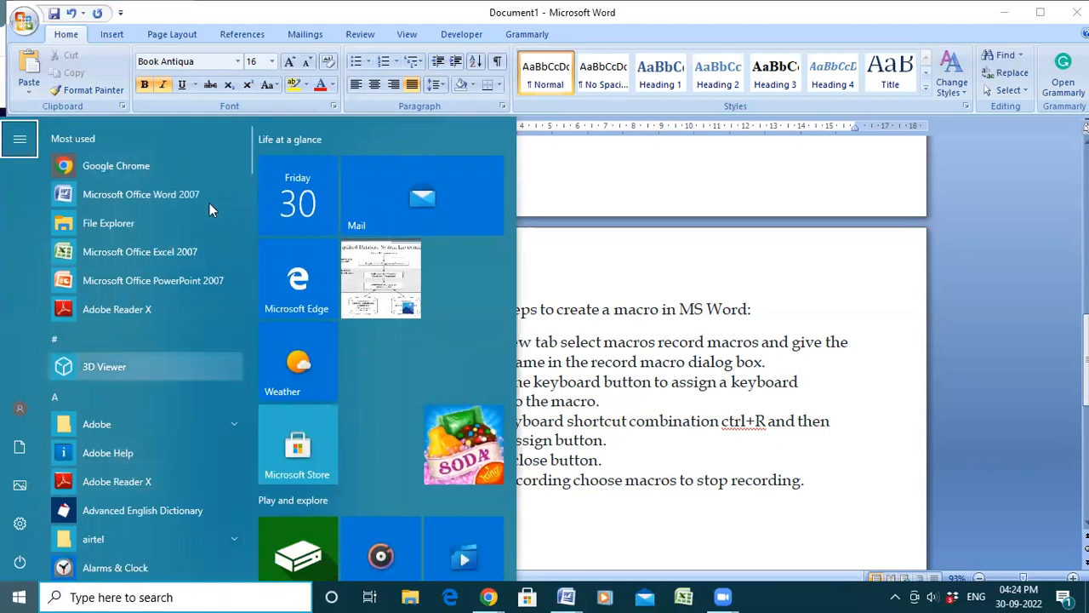
drag(246, 147, 234, 321)
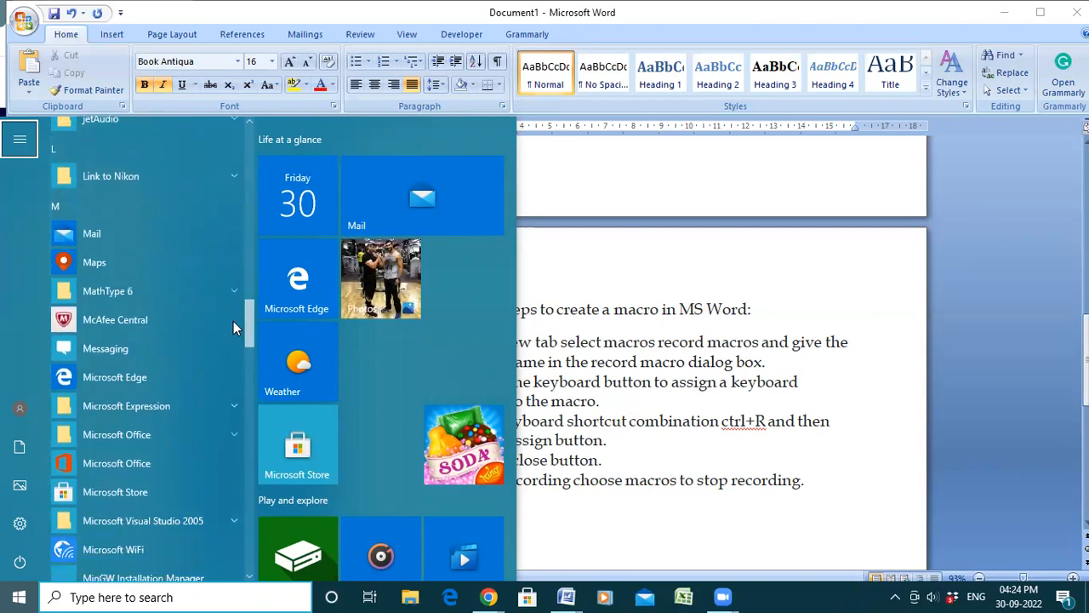
click(177, 434)
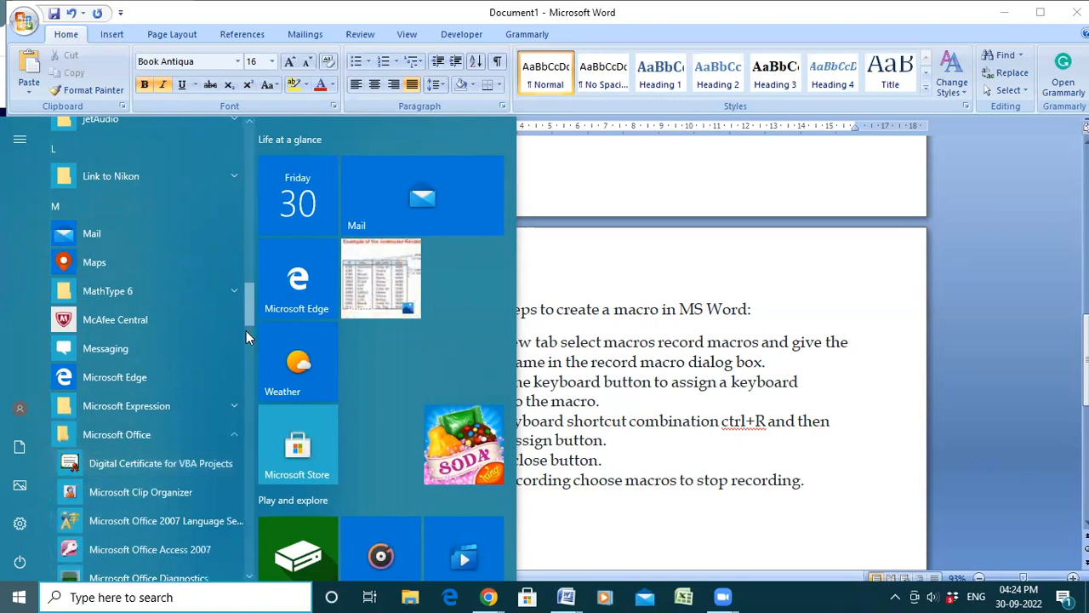
scroll(246, 337, down, 3)
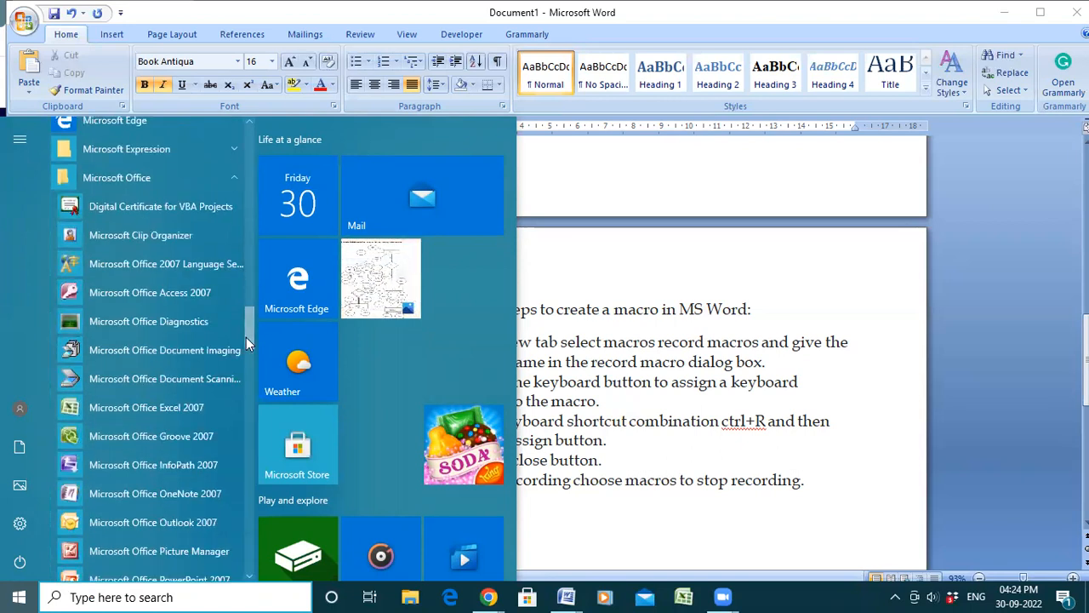
scroll(246, 353, down, 2)
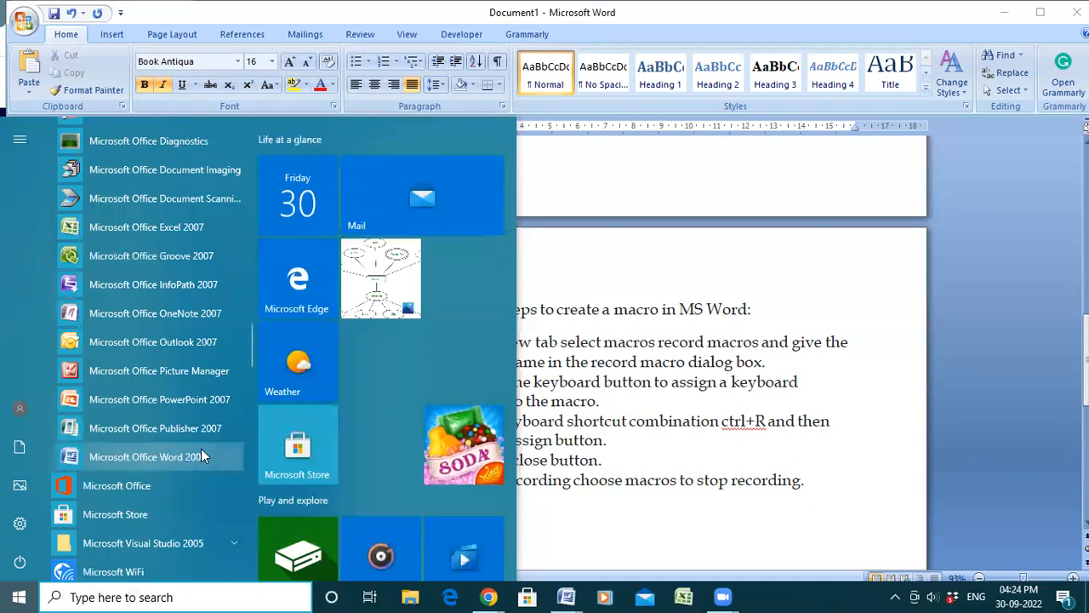
click(702, 330)
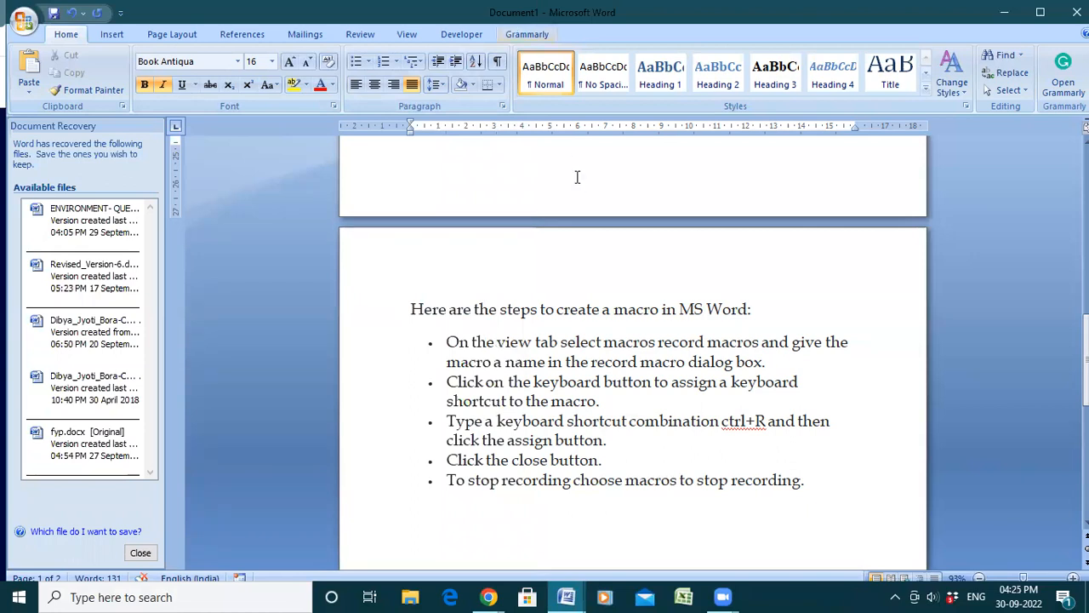
Step: Switch to the Document2 window that contains the short list of names
click(577, 596)
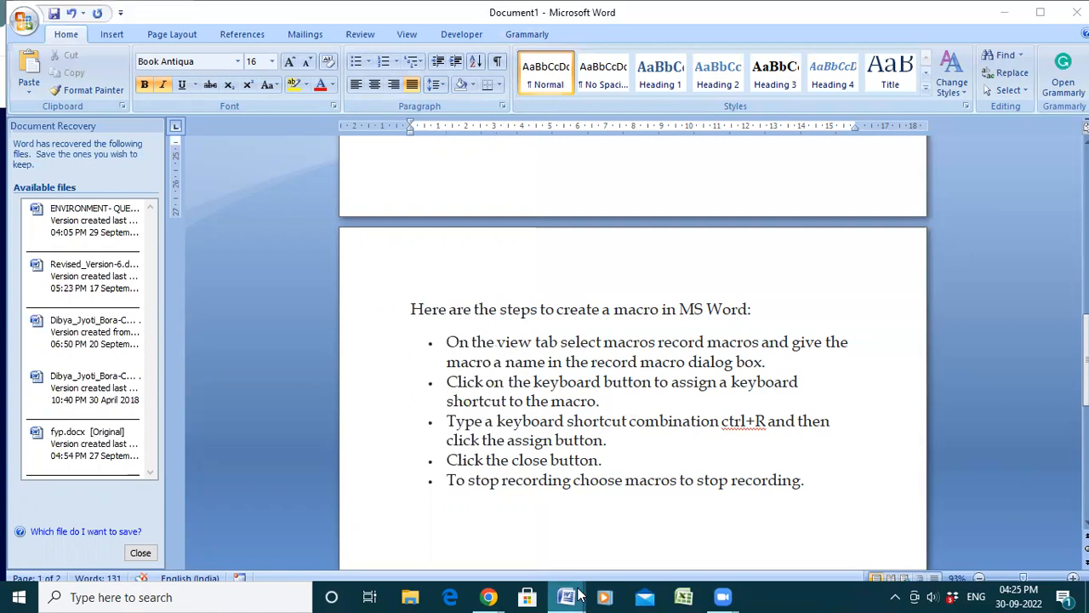
click(645, 537)
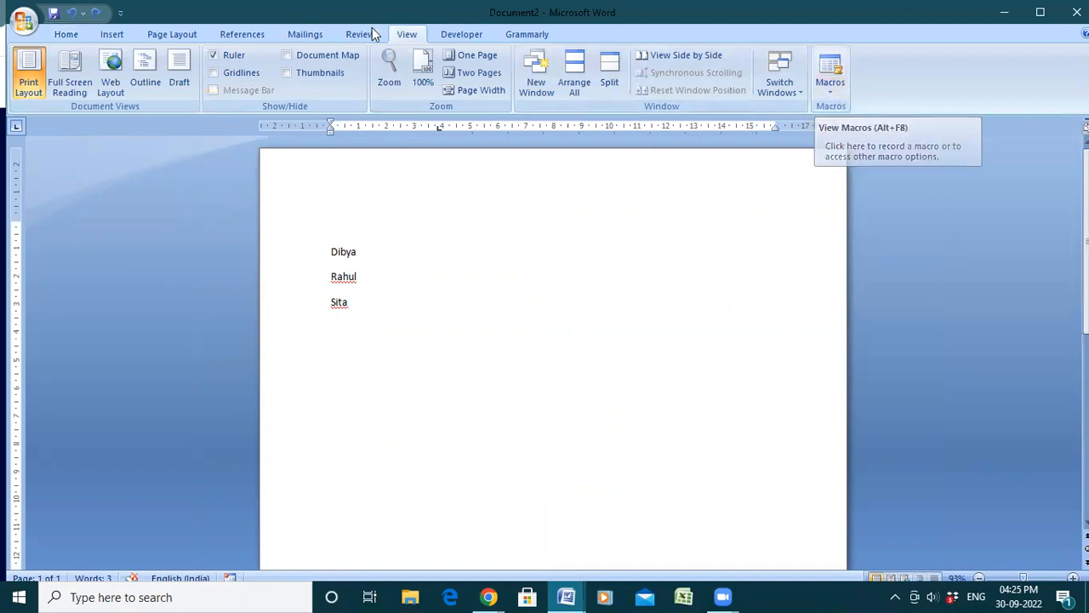
click(75, 33)
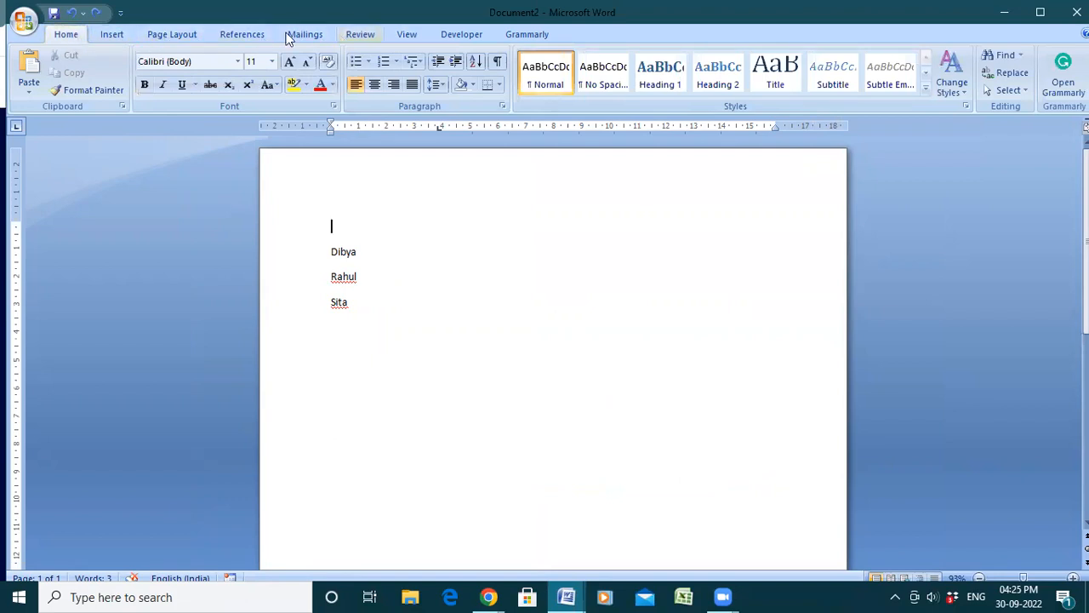
click(405, 32)
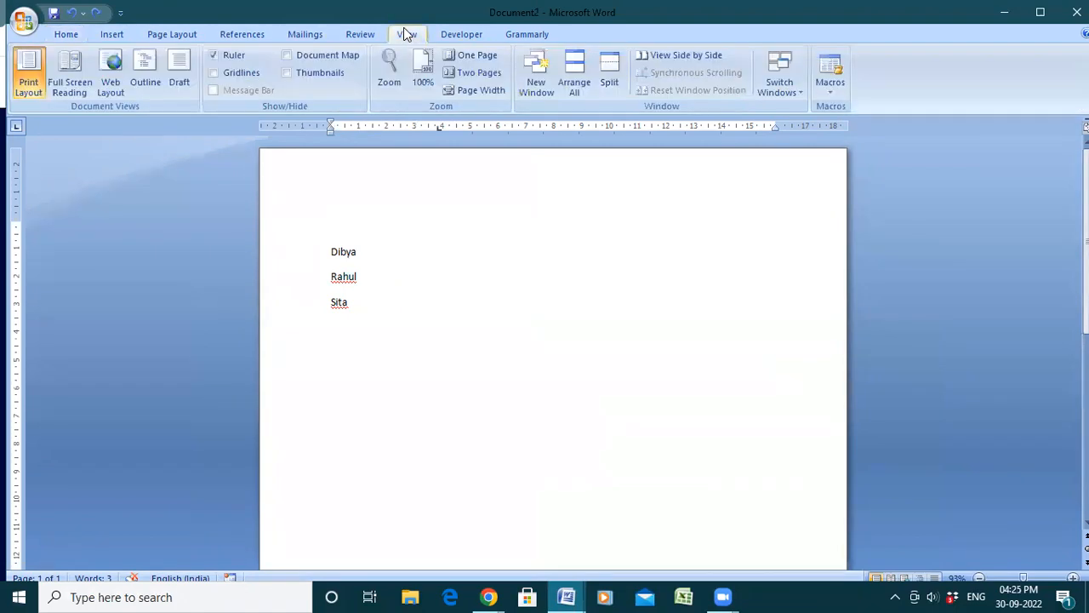
click(70, 75)
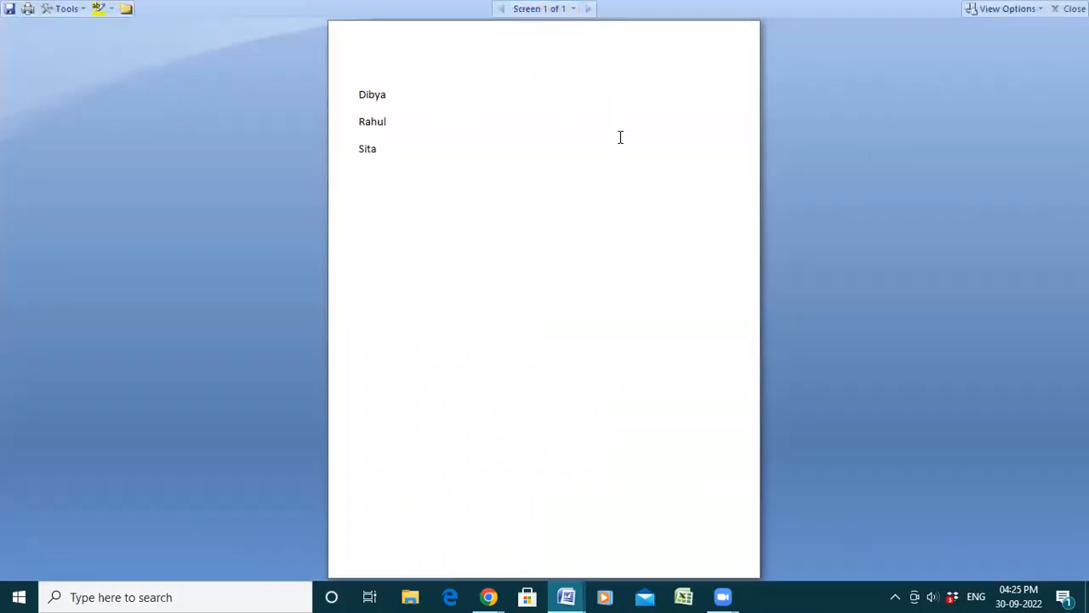
click(1012, 10)
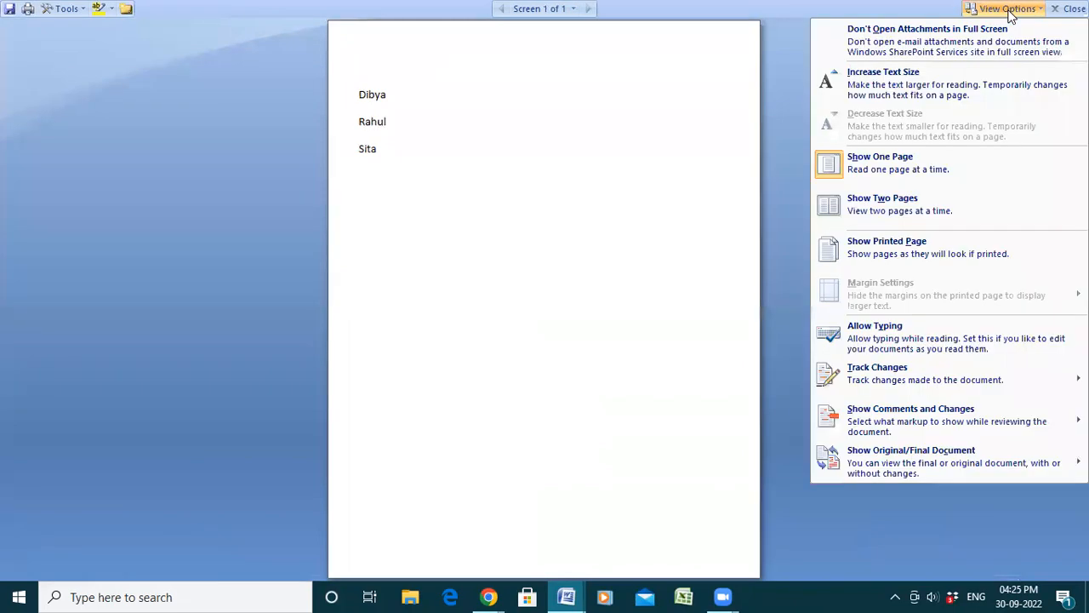
key(Escape)
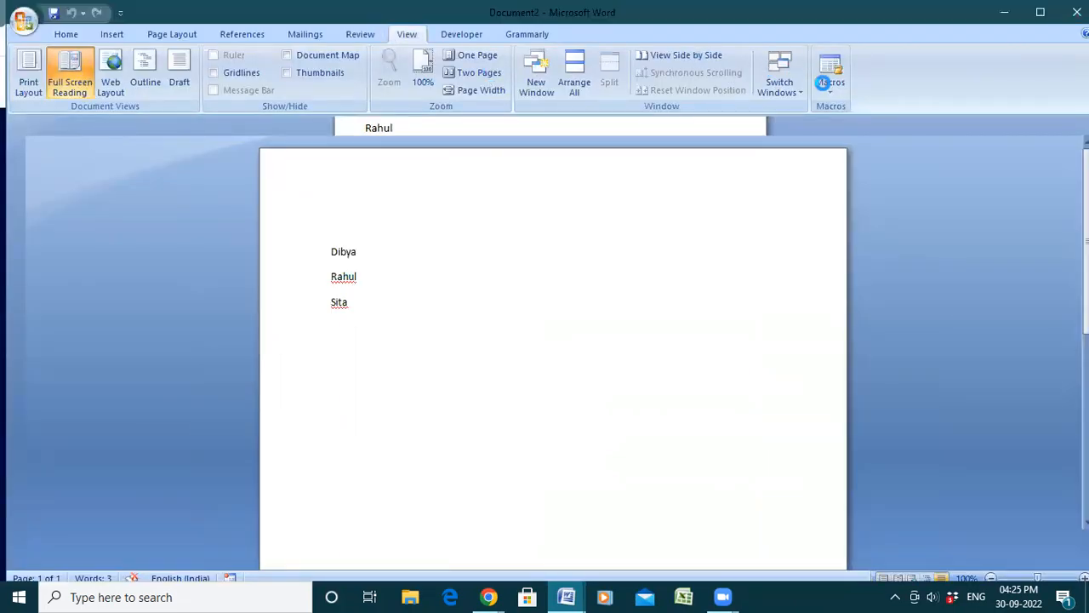
click(824, 77)
click(614, 337)
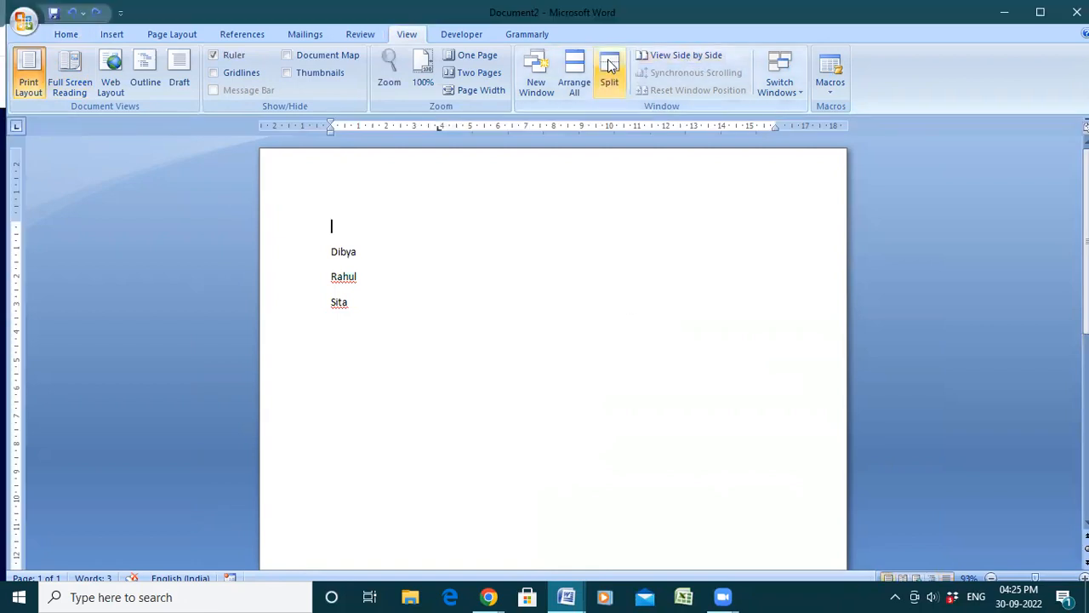
Step: Set up a new macro recording named Macro111 and choose to assign it to the keyboard
click(830, 100)
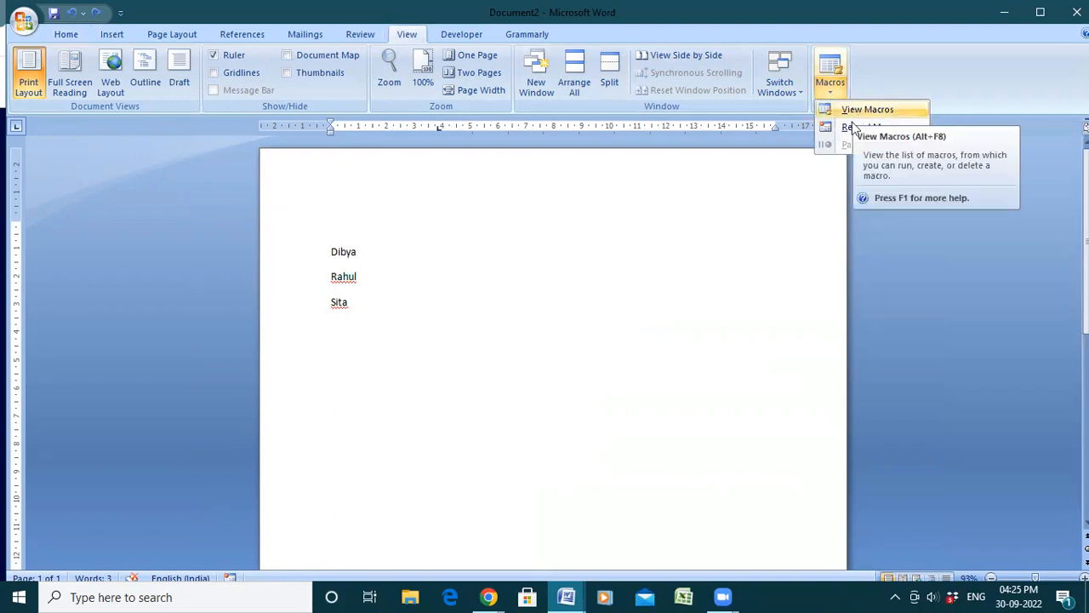
click(855, 129)
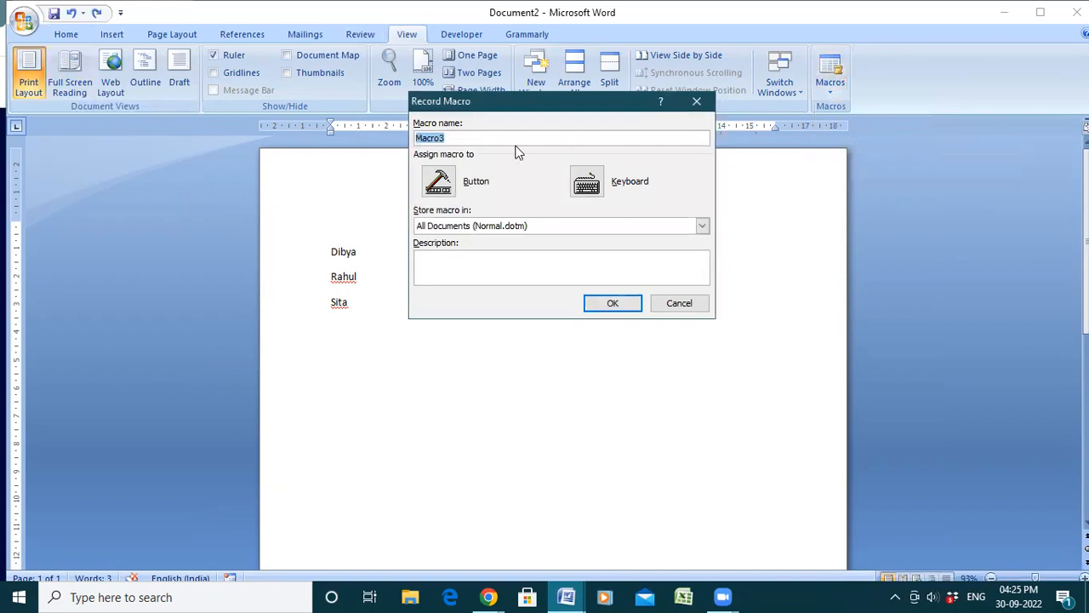
click(514, 137)
key(BackSpace)
text(111)
click(597, 183)
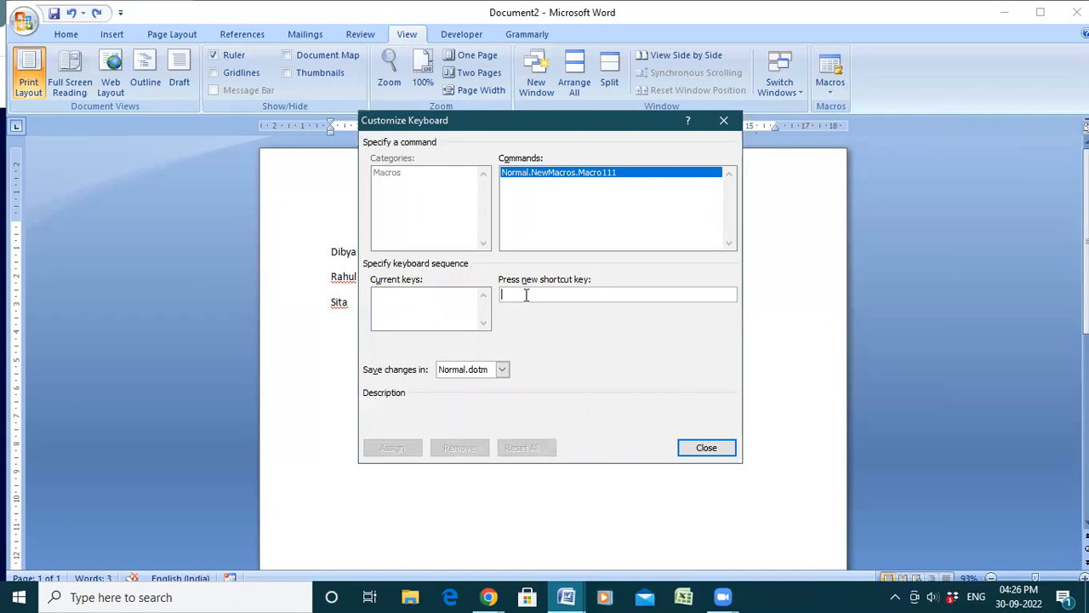
Step: Try Ctrl+1 and Ctrl+2 as the shortcut for Macro111, clearing each entry
key(ctrl+1)
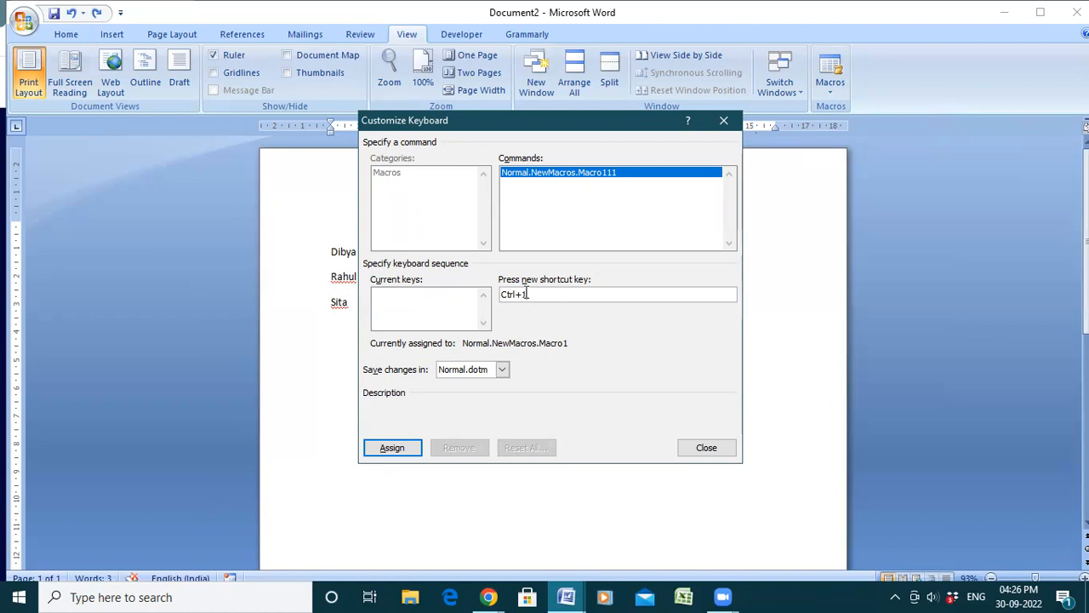
key(s)
key(BackSpace)
key(BackSpace)
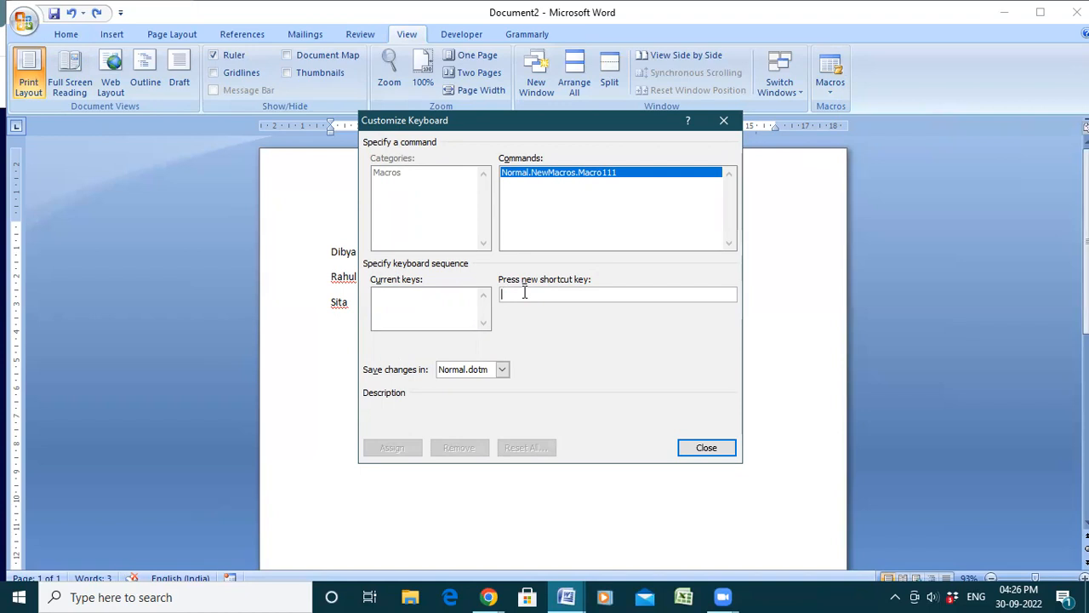
key(ctrl+1)
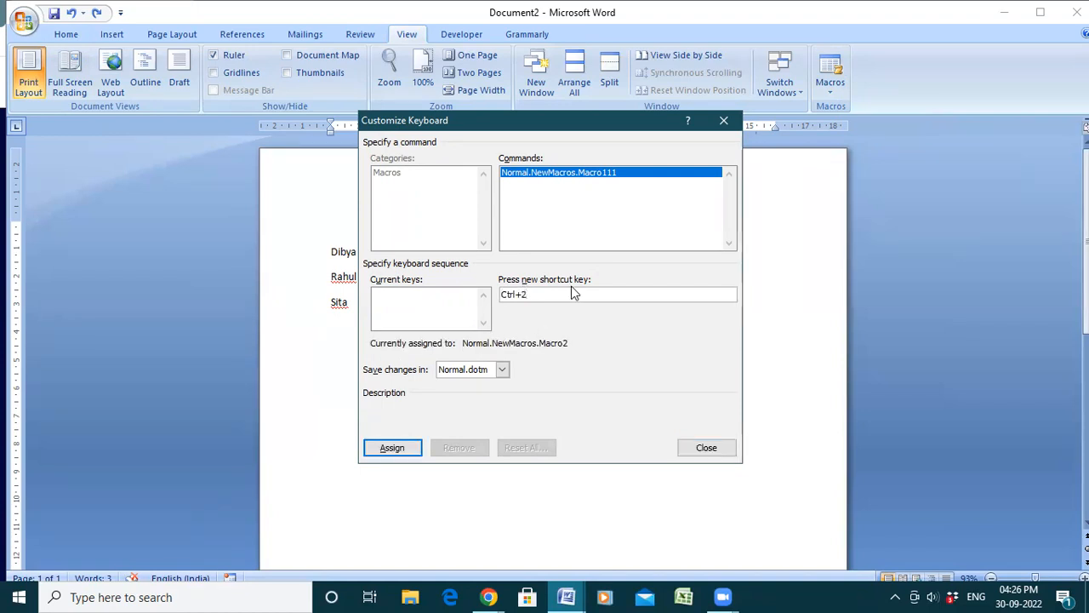
key(BackSpace)
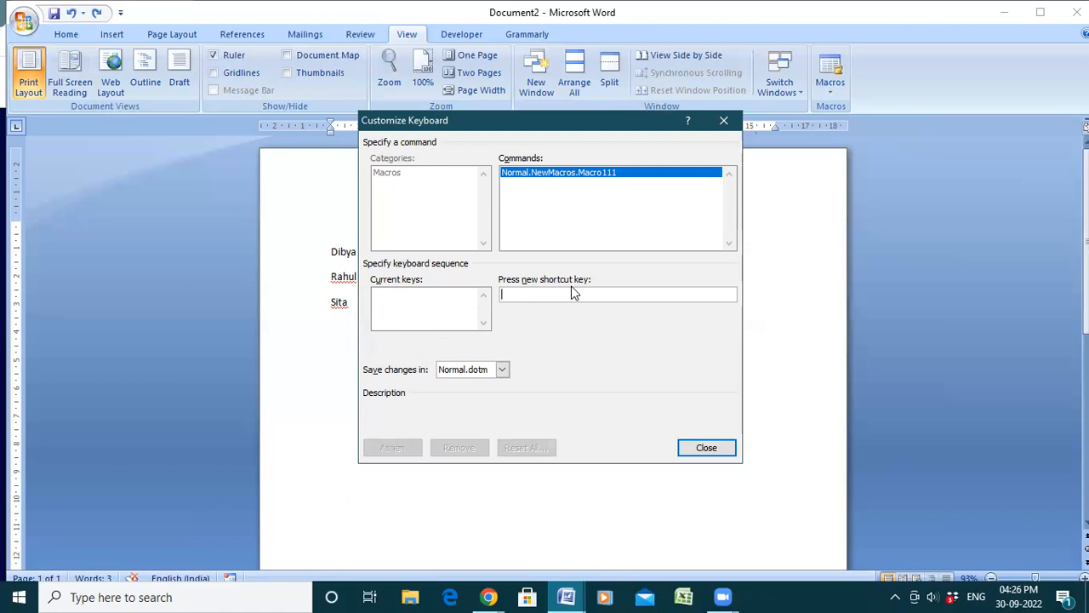
Step: Assign the shortcut Ctrl+3 to Macro111 and begin recording the macro
key(ctrl+3)
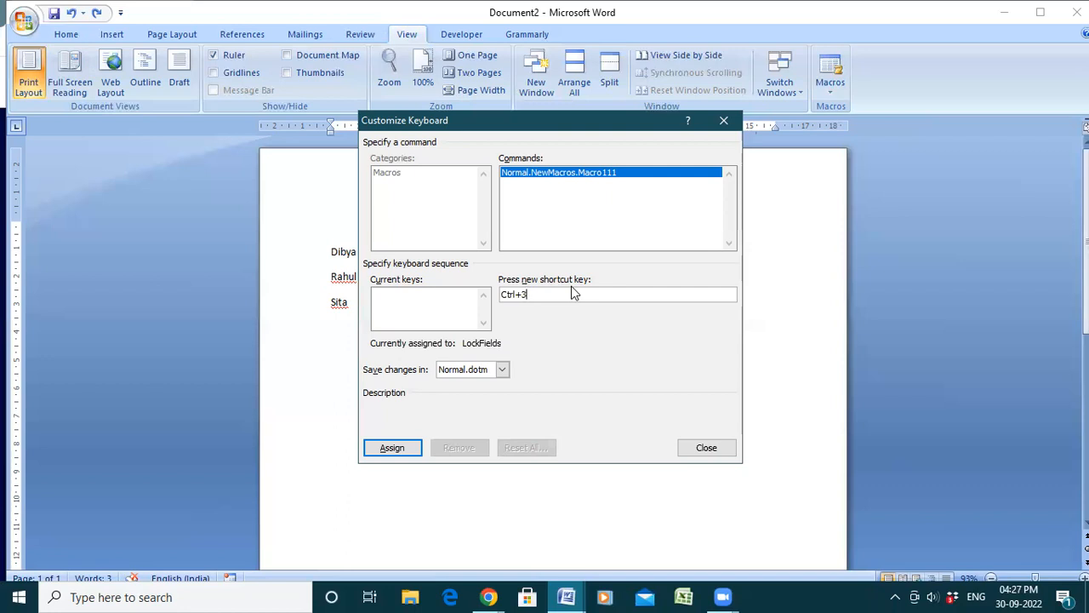
click(391, 448)
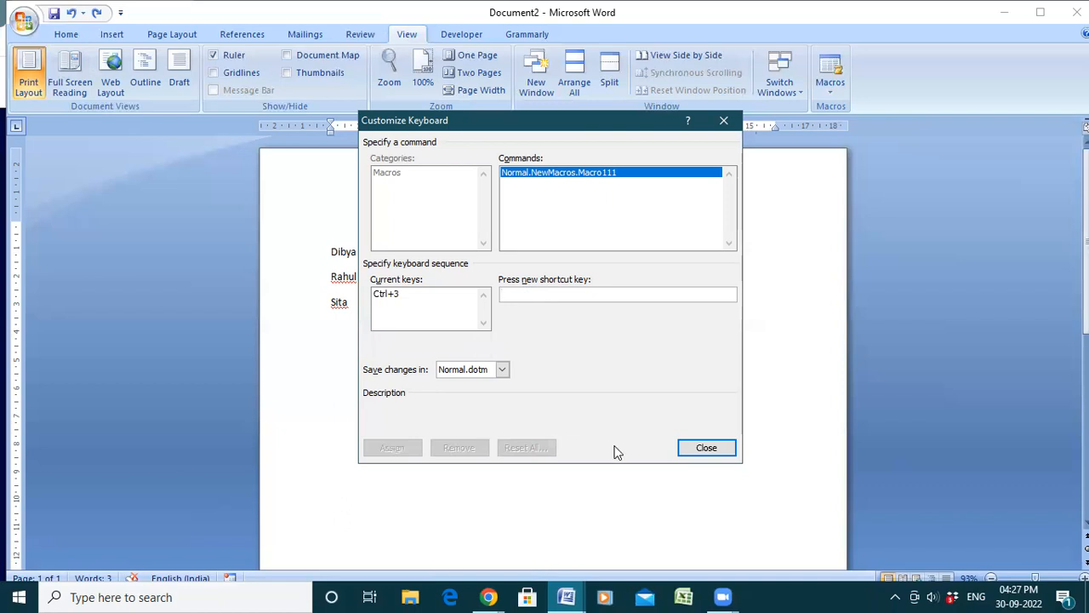
click(703, 449)
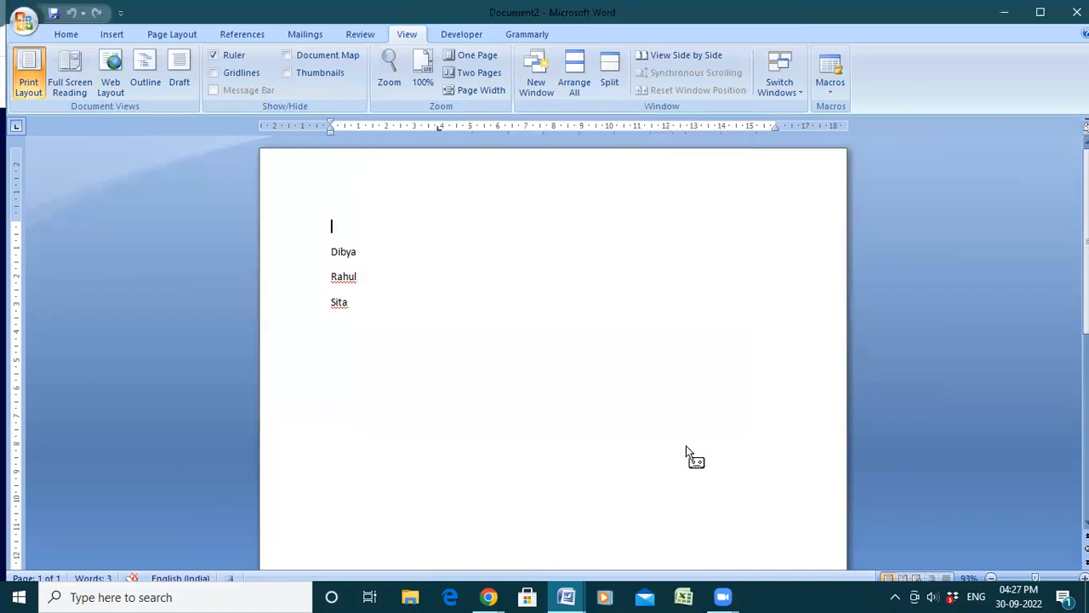
Step: Record enclosing the first name of the list in parentheses, and stop the macro recording
key(Down)
text(()
click(361, 252)
text())
click(823, 95)
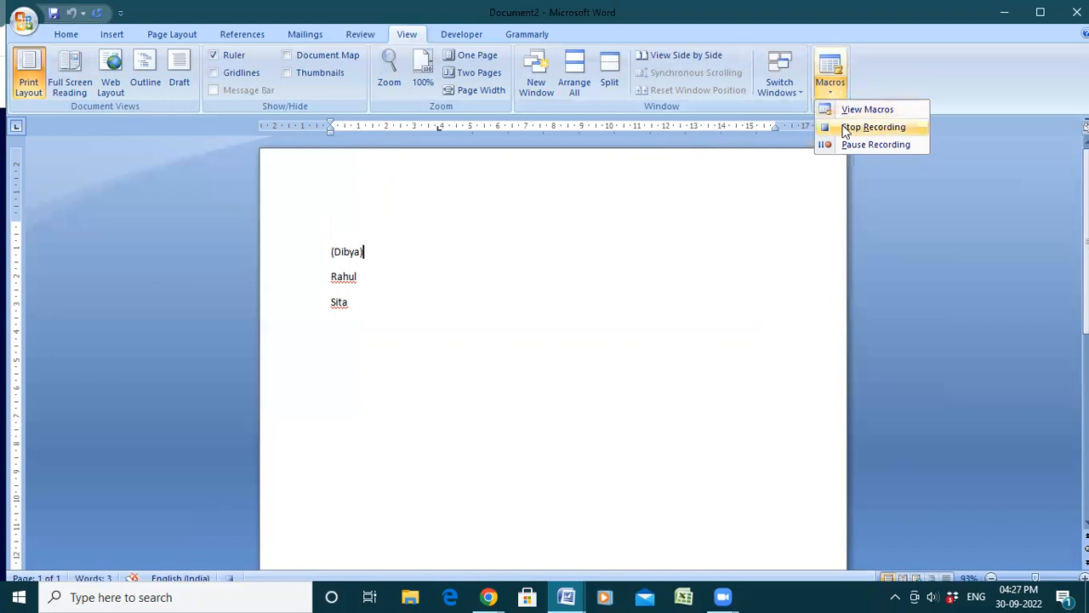
click(845, 129)
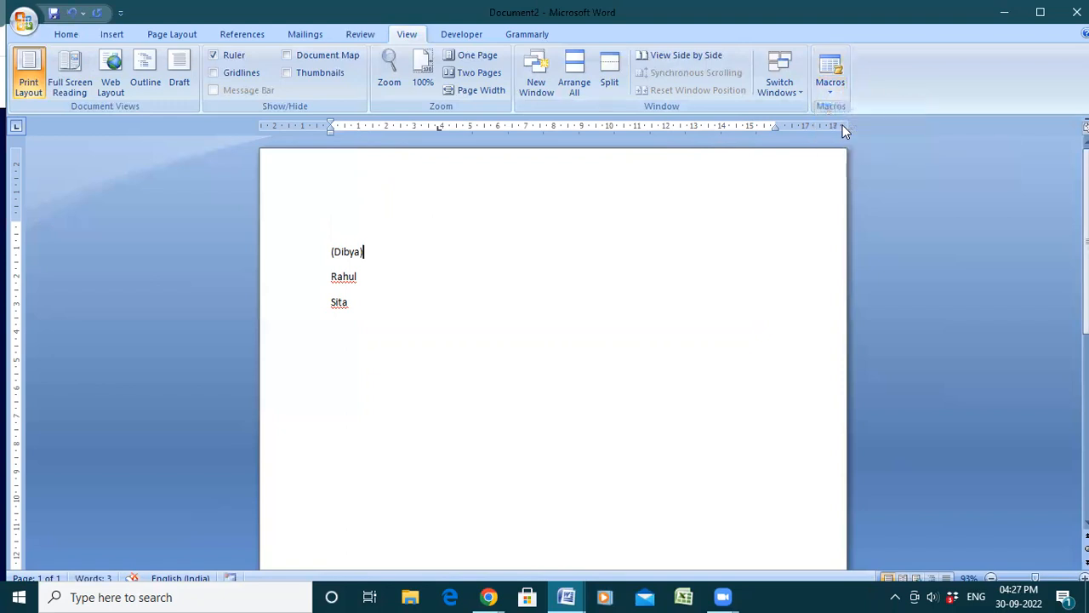
click(416, 282)
text(())
key(BackSpace)
key(BackSpace)
Step: Enclose the second and third names of the list in parentheses
click(330, 277)
text(()
key(End)
text())
click(331, 275)
key(ctrl+m)
Step: Leave several blank lines below the parenthesized list and enter a first name to begin a second list
key(Return)
key(Return)
key(Return)
key(Return)
text(gahu)
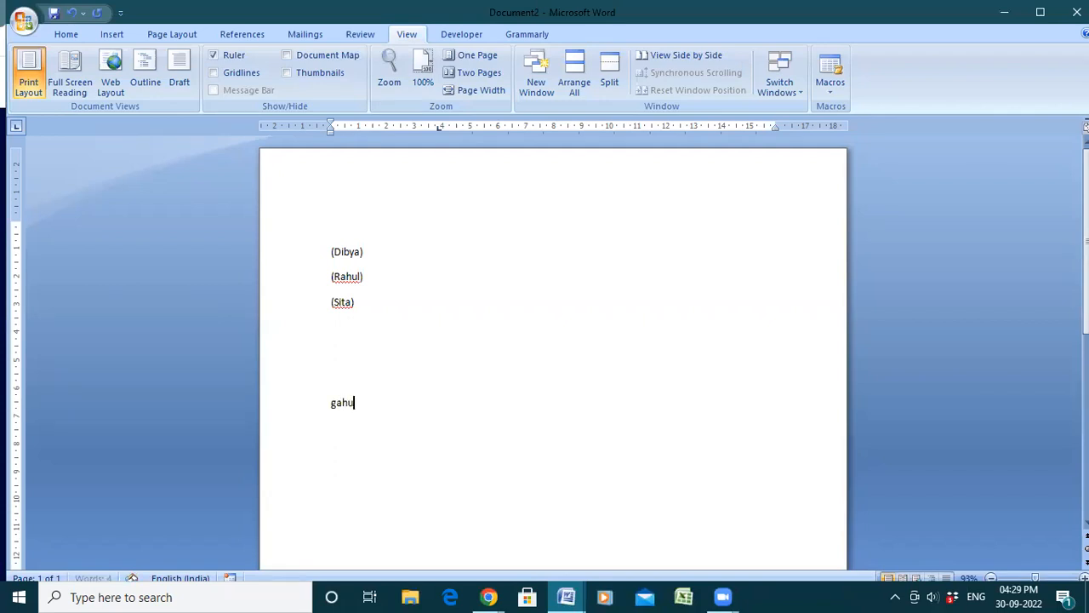
text(l)
key(Home)
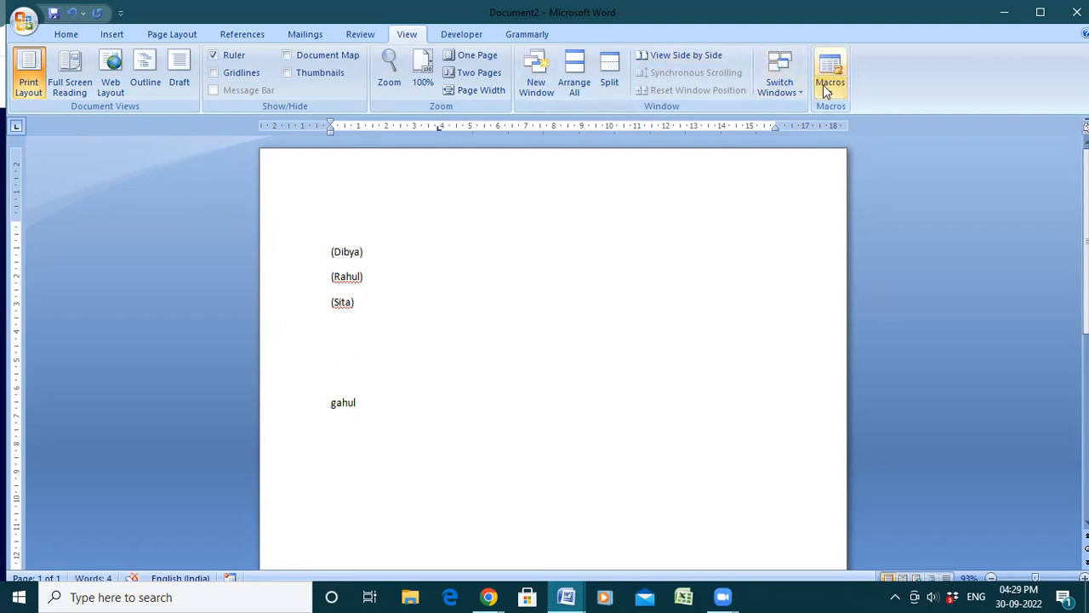
Step: Add another first name two lines below the new one, and a further name on the empty line between them
click(365, 402)
key(Return)
key(Return)
text(dadul)
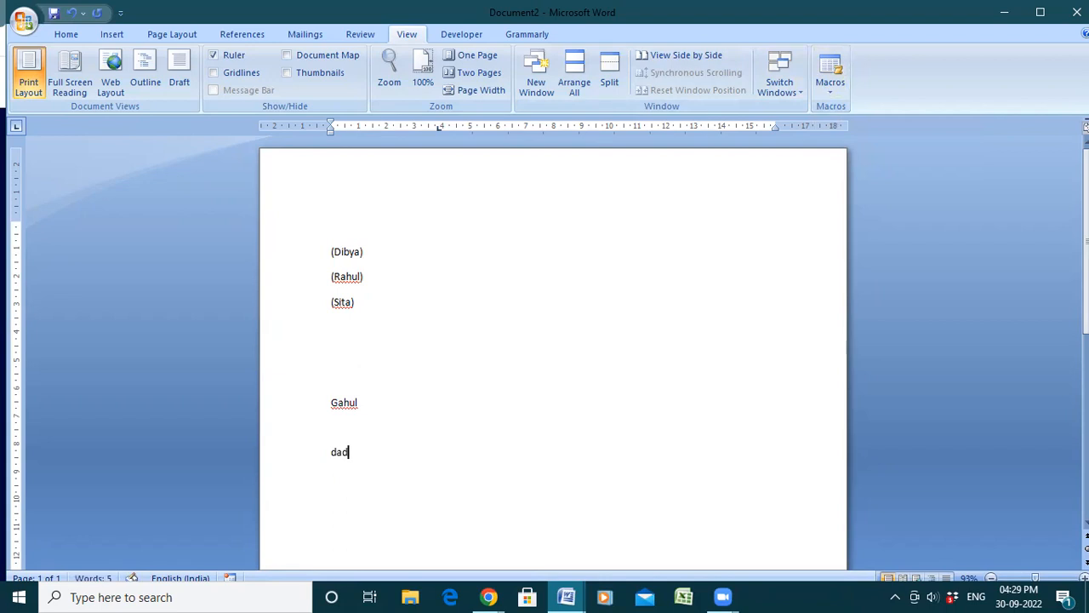
key(Return)
click(331, 452)
click(331, 402)
click(331, 428)
text(jatin)
Step: From the start of the second list's first name, begin recording a new macro with the default name and the shortcut Ctrl+4
click(330, 402)
click(831, 85)
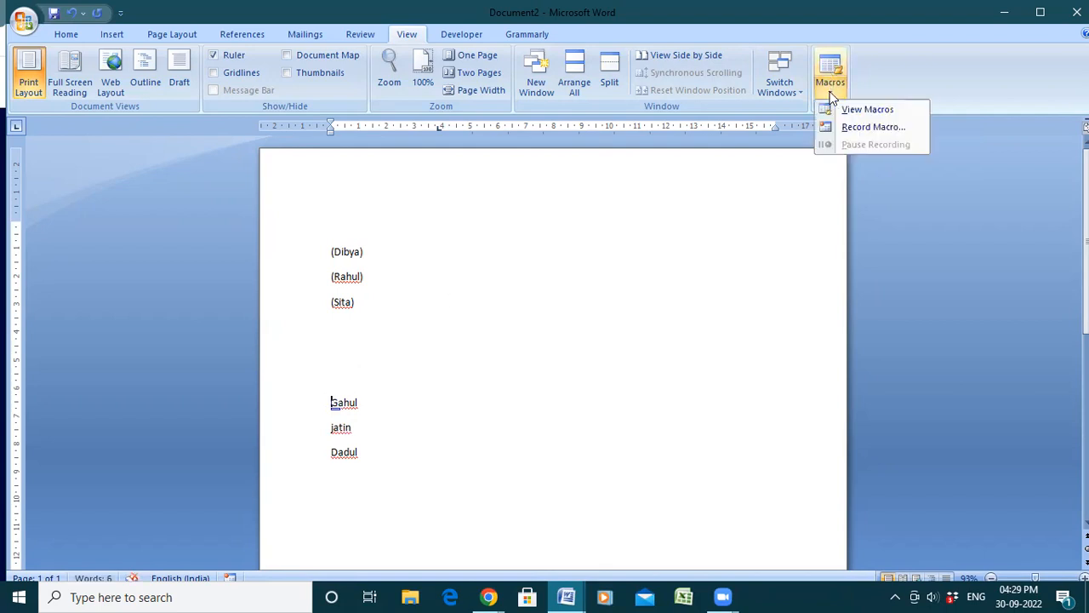
click(862, 128)
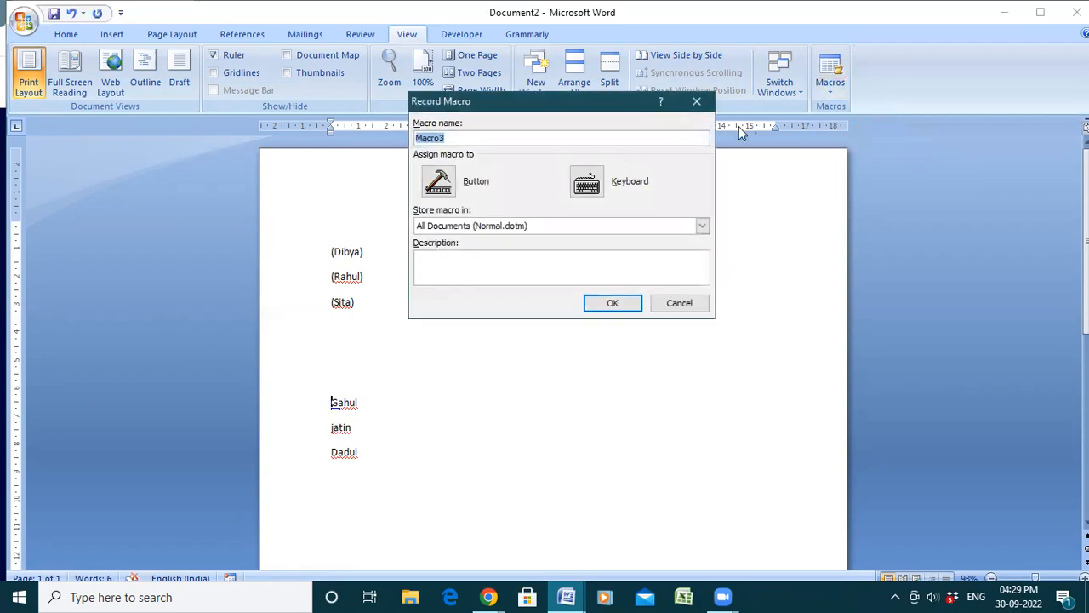
click(607, 183)
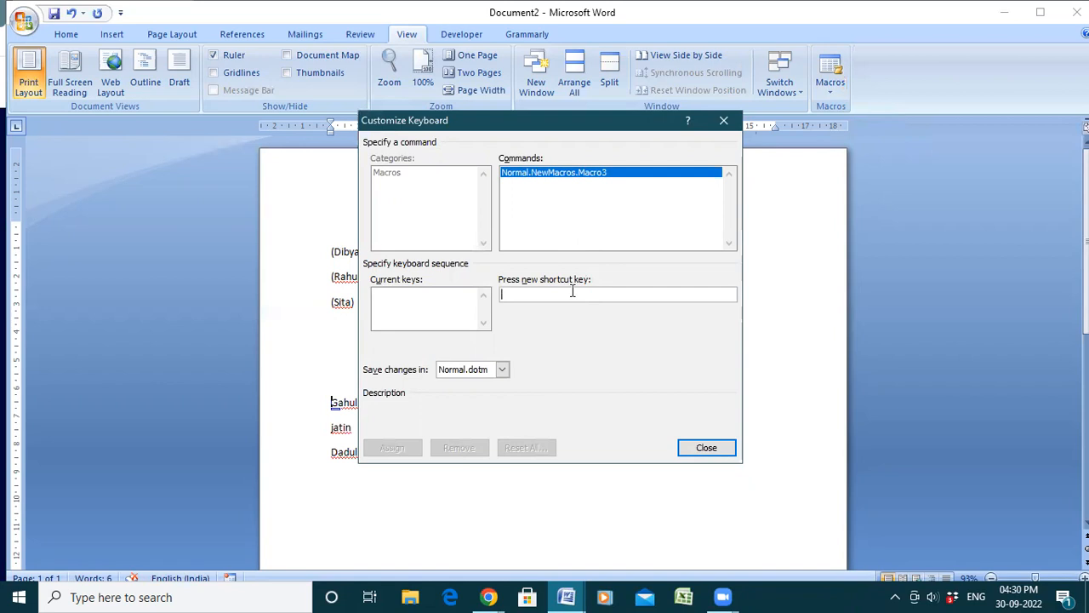
key(ctrl+4)
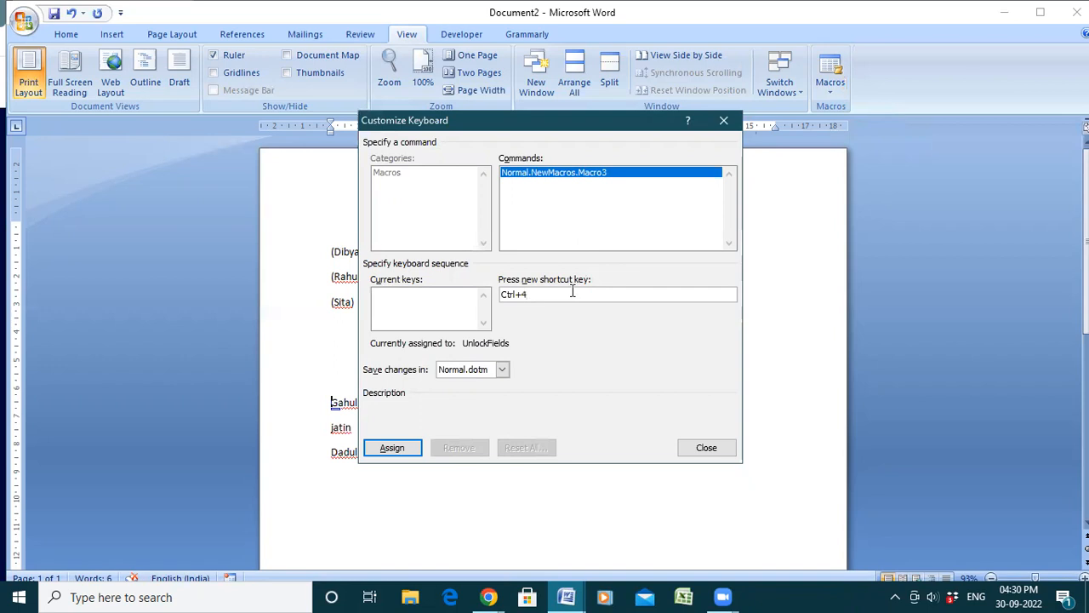
click(387, 451)
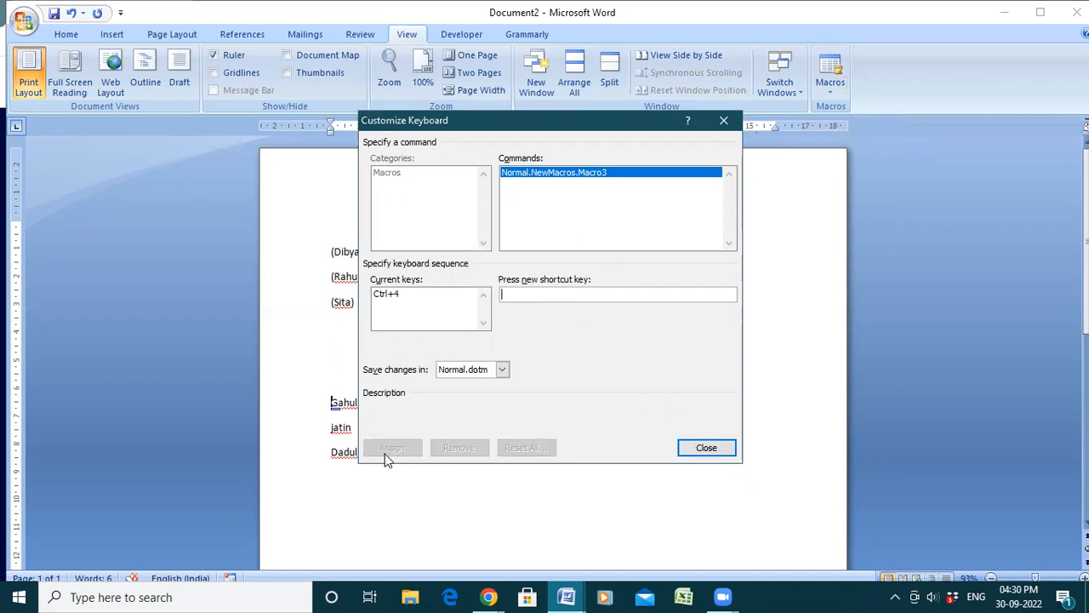
click(696, 458)
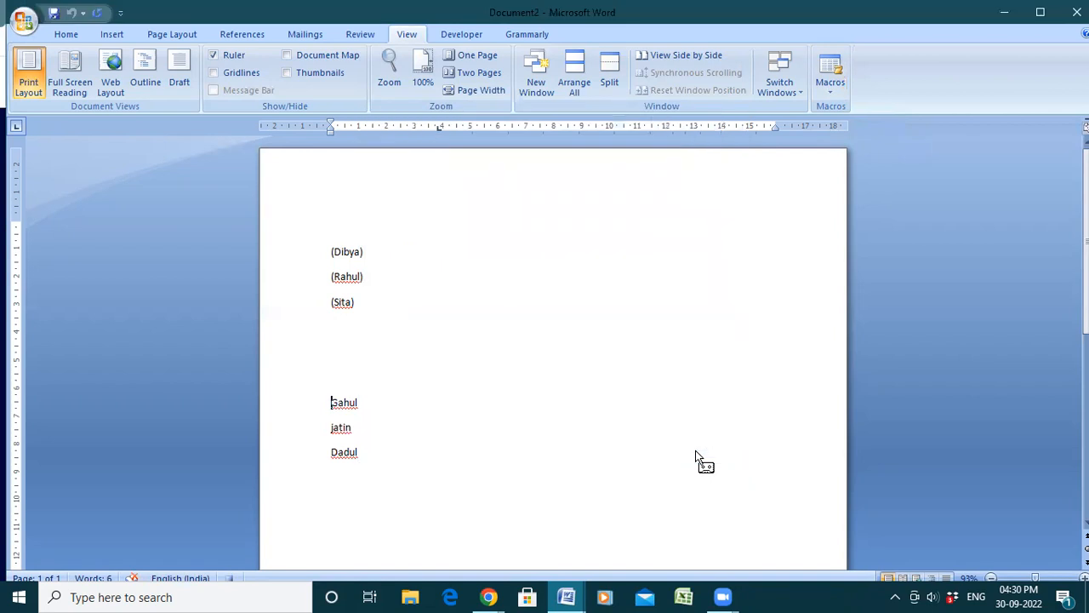
Step: Enclose the first name of the second list in parentheses and stop recording the macro
key(ctrl+4)
key(End)
text())
click(825, 95)
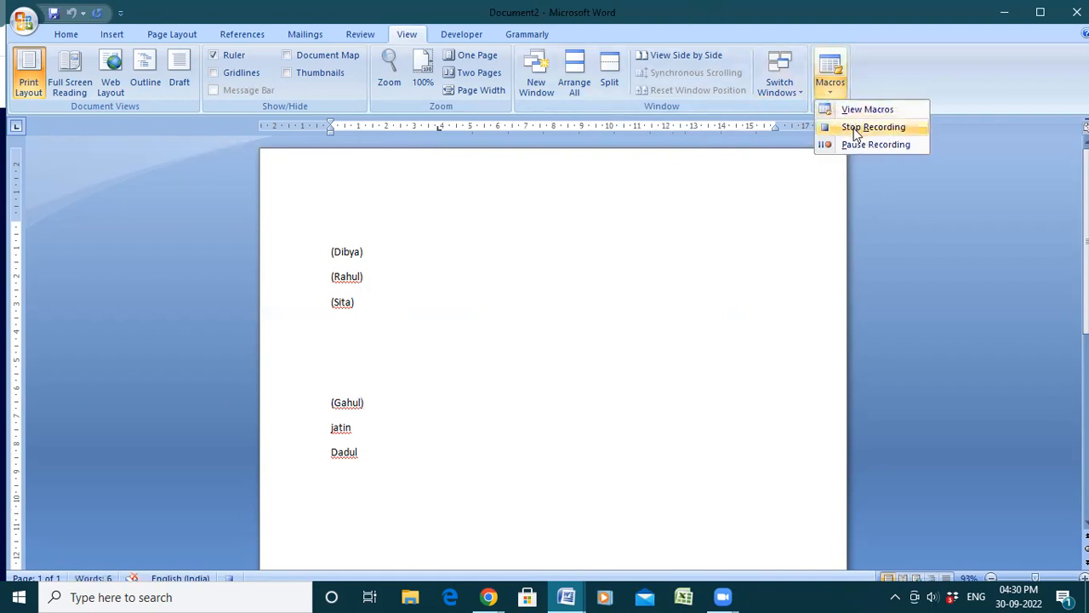
click(851, 126)
Step: With the insertion point before the second list's second name, look through the list of available macros and close it
click(331, 427)
key(shift+F3)
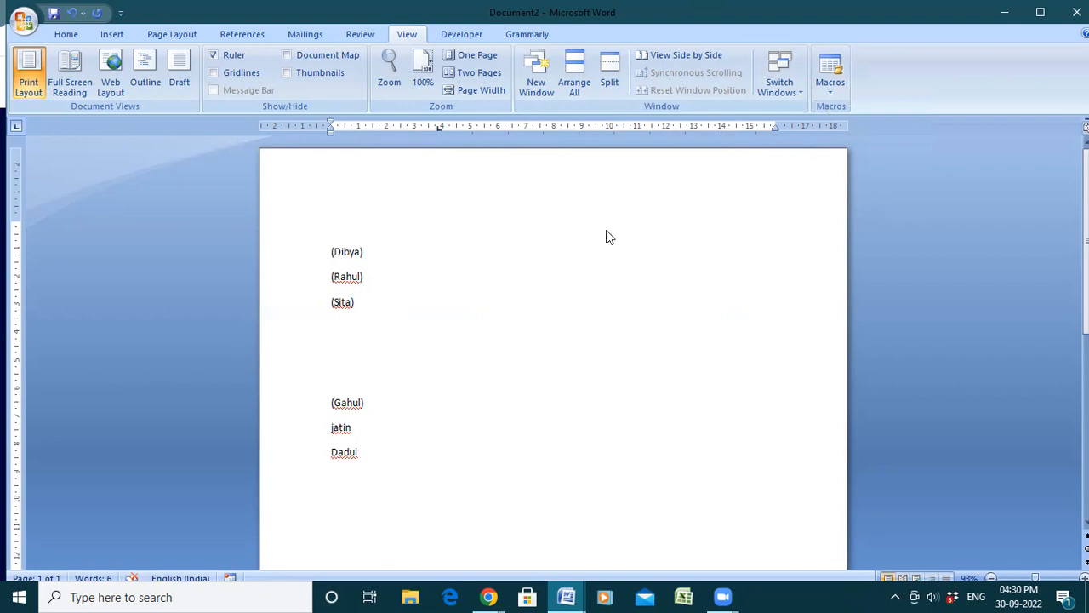
key(alt+F8)
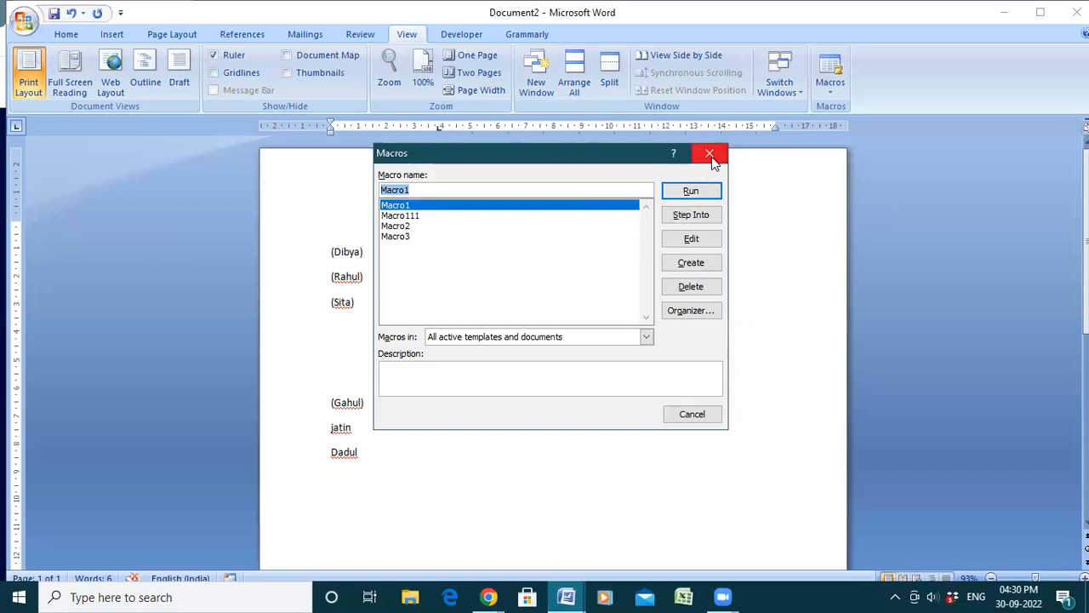
click(434, 216)
click(709, 153)
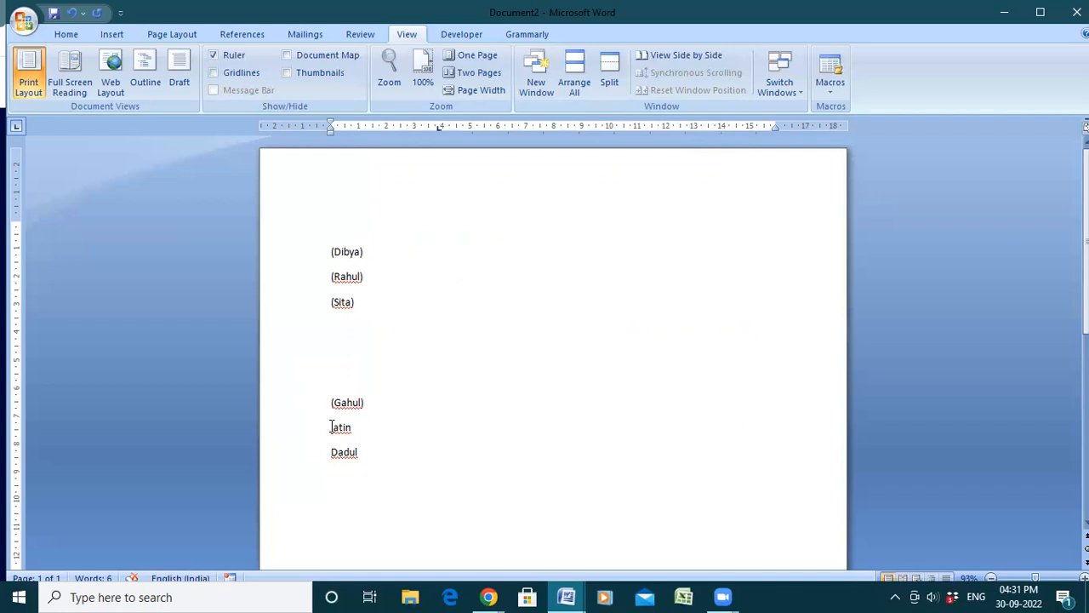
Step: Enclose the second and third names of the second list in parentheses and leave a blank line below them
text(()
click(359, 427)
text())
key(ctrl+q)
key(Return)
key(Return)
text(To)
key(Return)
key(Return)
text(The)
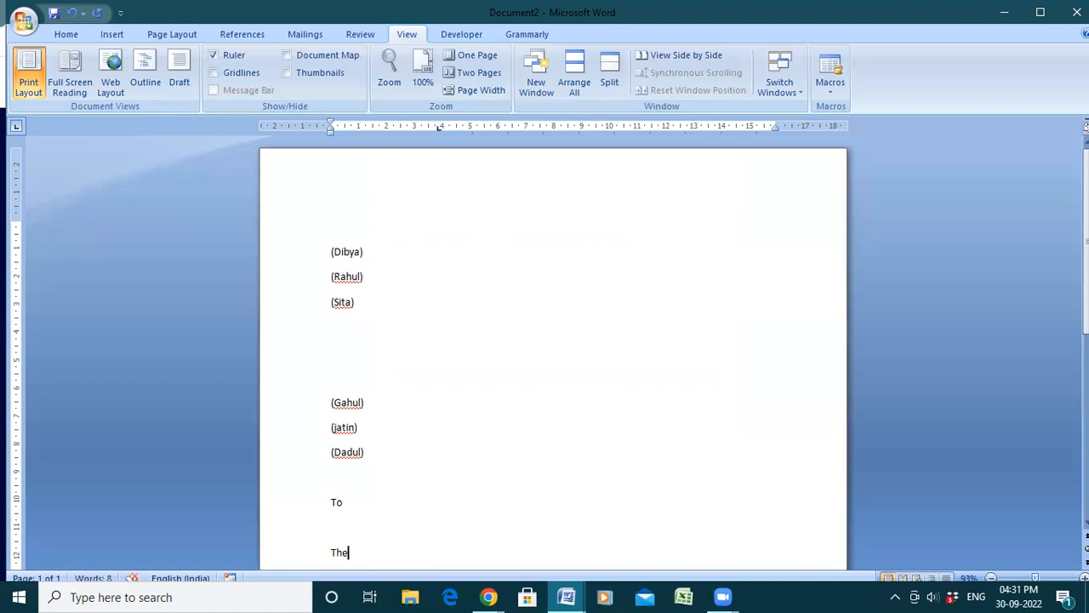
key(BackSpace)
key(BackSpace)
key(BackSpace)
key(BackSpace)
key(BackSpace)
key(BackSpace)
key(BackSpace)
Step: Start recording a macro with the default name and no shortcut, and stop the recording at once
click(836, 94)
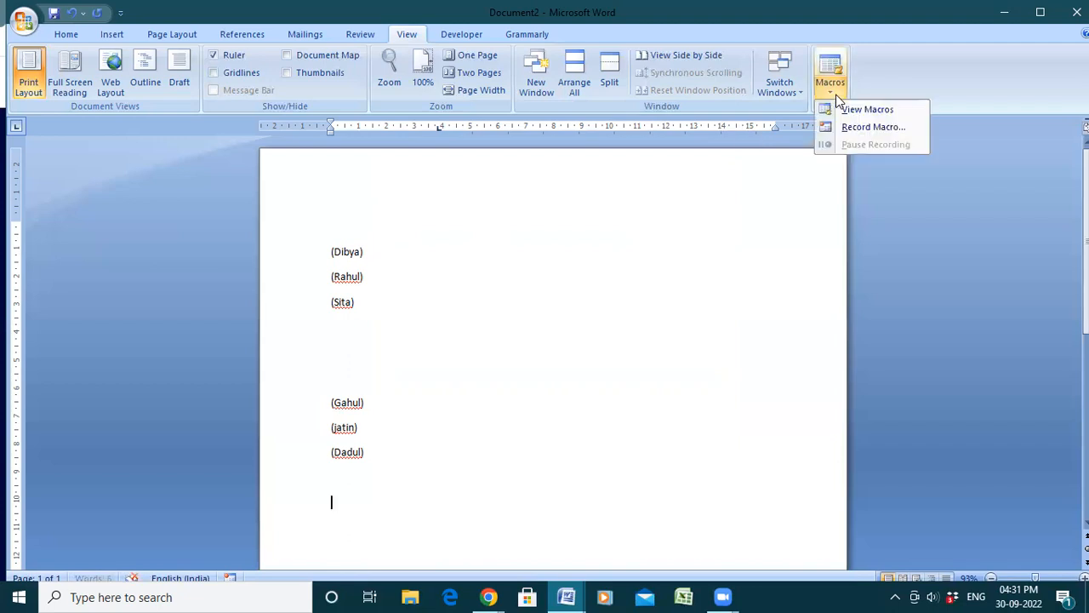
click(860, 127)
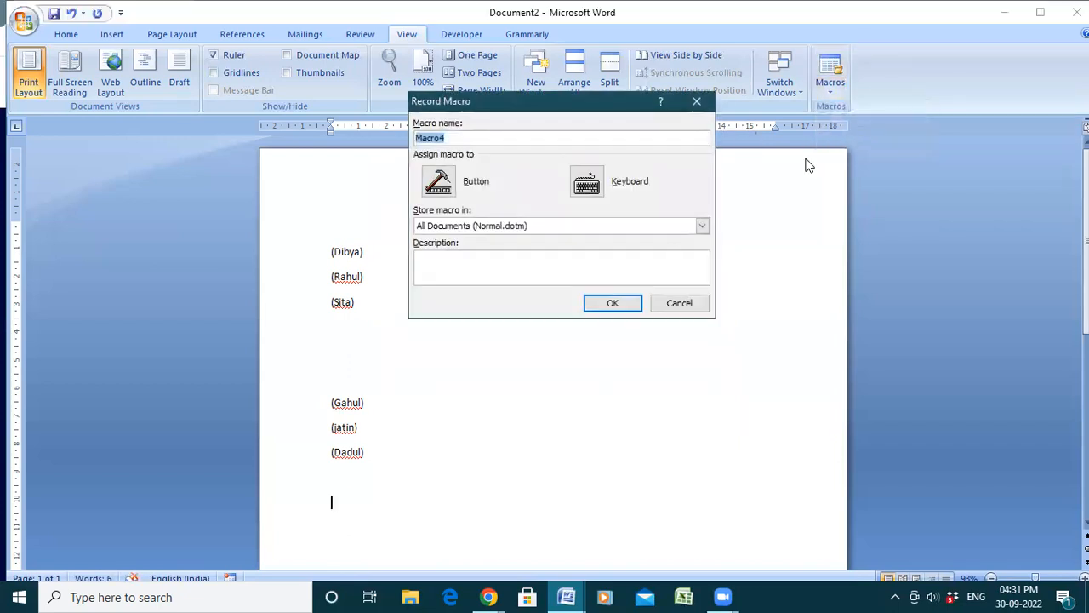
click(613, 303)
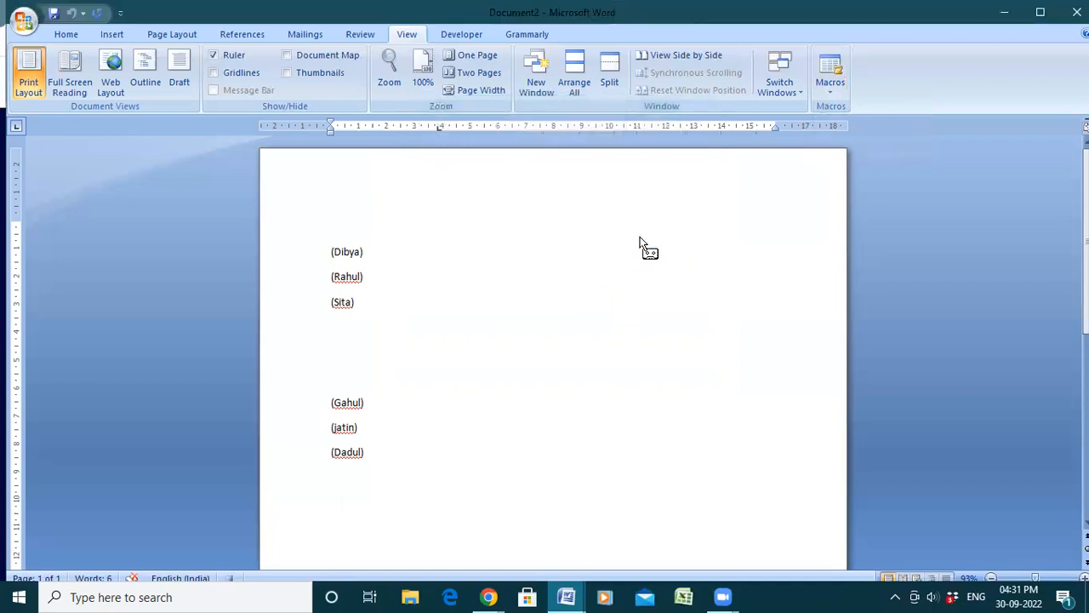
click(827, 92)
key(Return)
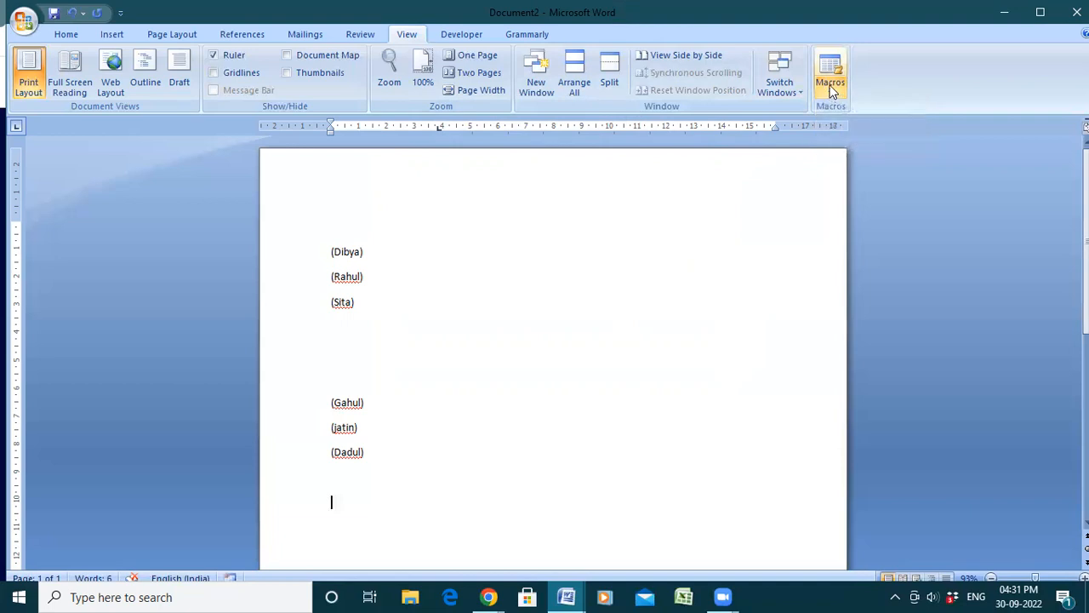
Step: Begin recording a new macro with the default name and the shortcut Ctrl+5
click(830, 85)
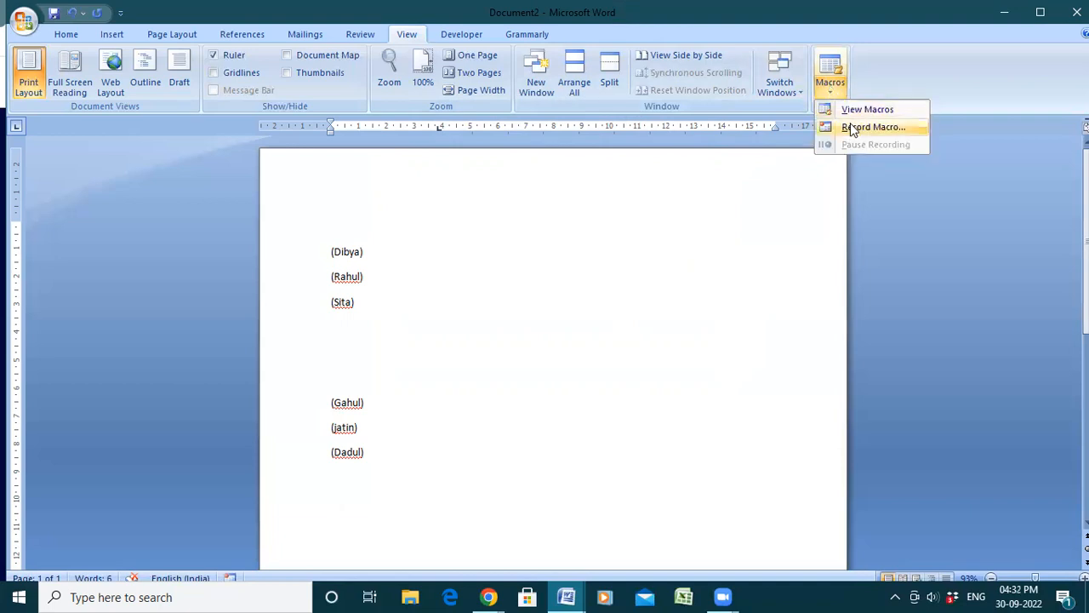
click(850, 123)
click(585, 179)
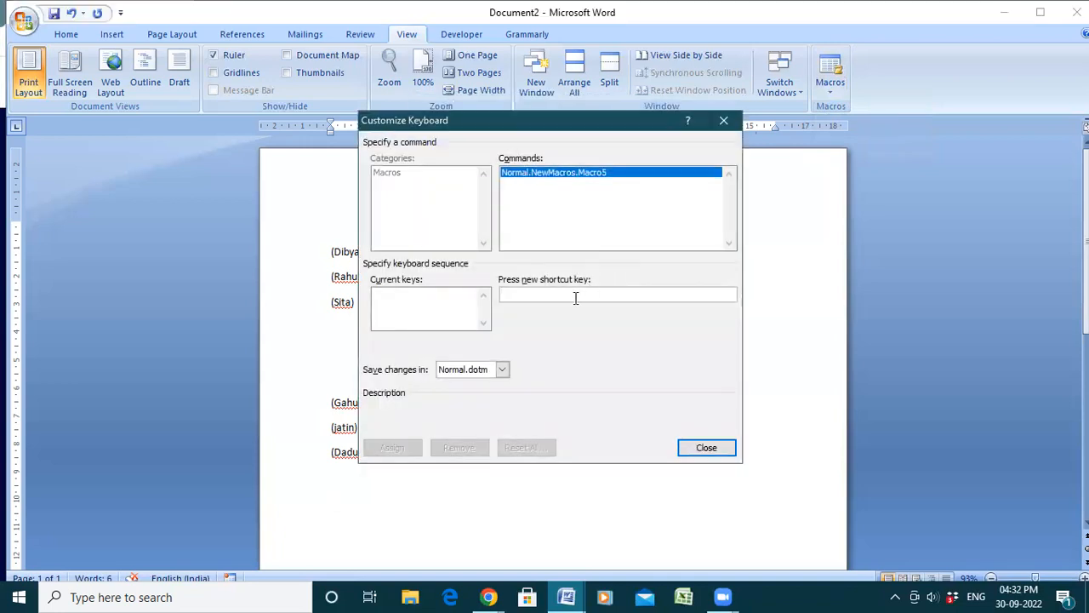
key(ctrl+5)
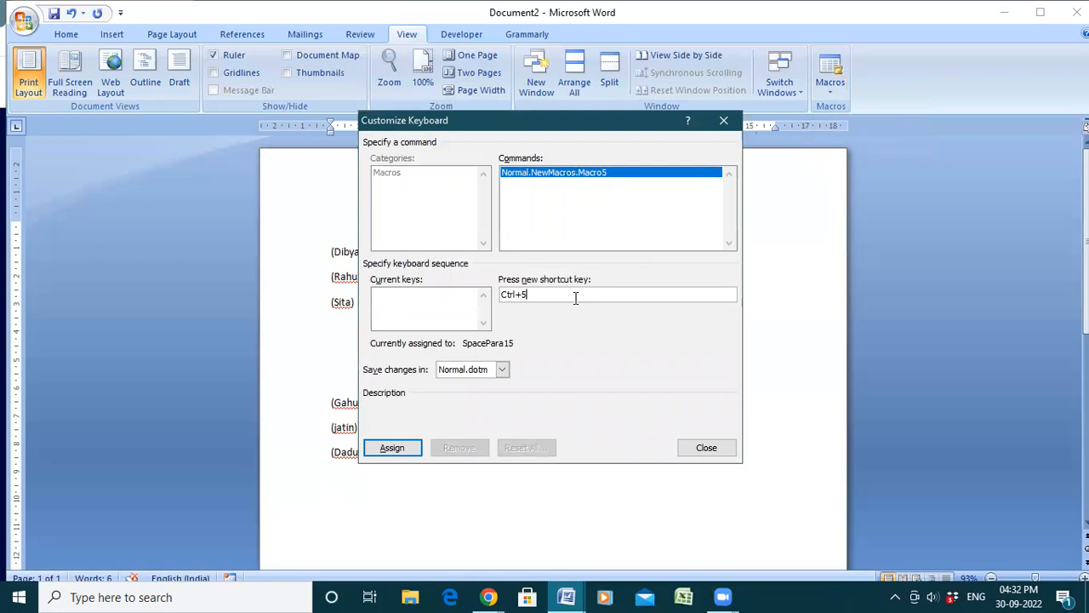
click(396, 448)
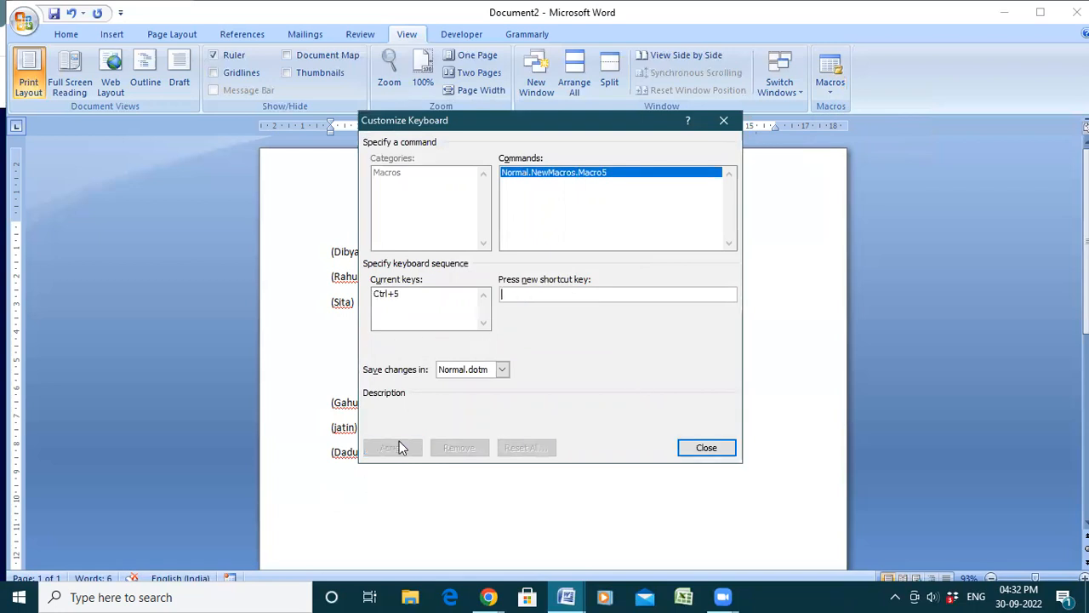
click(705, 448)
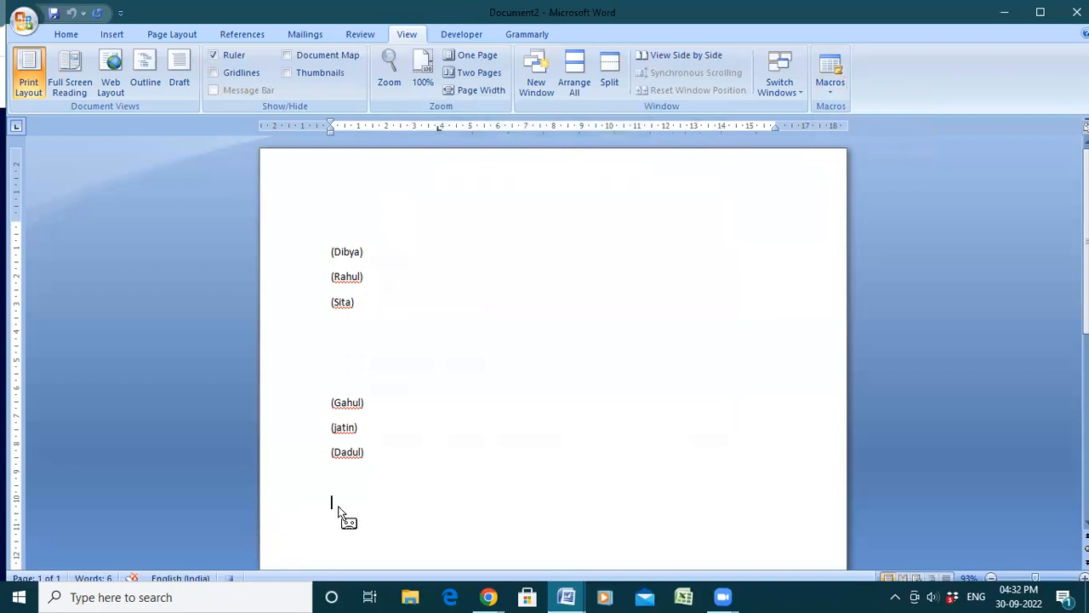
Step: Enter "To" and "The" on consecutive lines below the second list as the start of a letter
text(To)
key(Return)
key(Return)
key(BackSpace)
text(The)
key(Return)
key(Up)
key(Up)
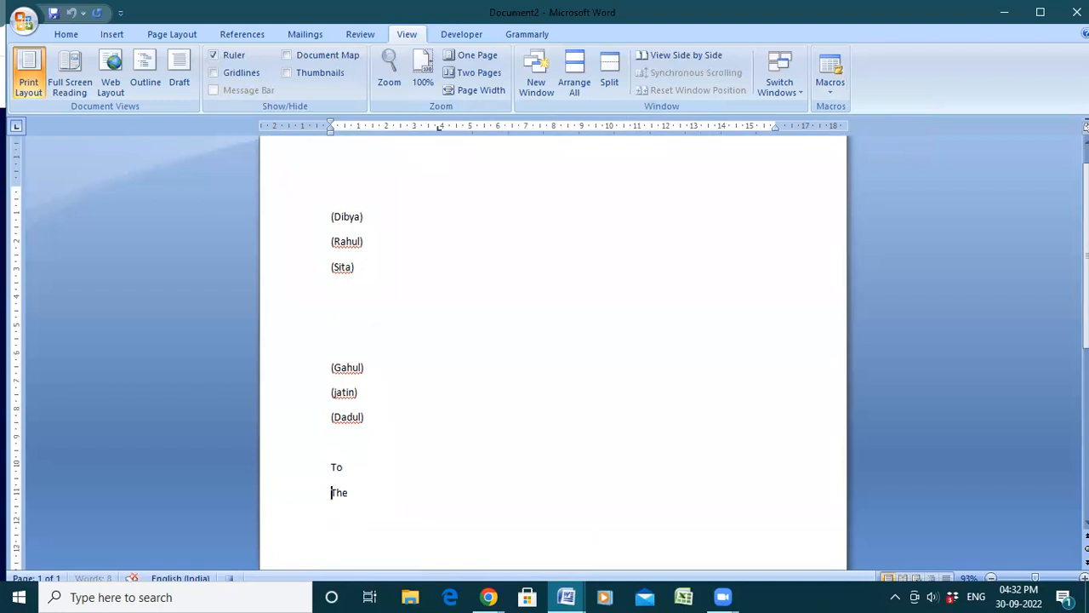
Step: Add a right-aligned line reading "Date:" below "The"
key(Down)
key(Up)
key(Up)
key(Right)
key(Right)
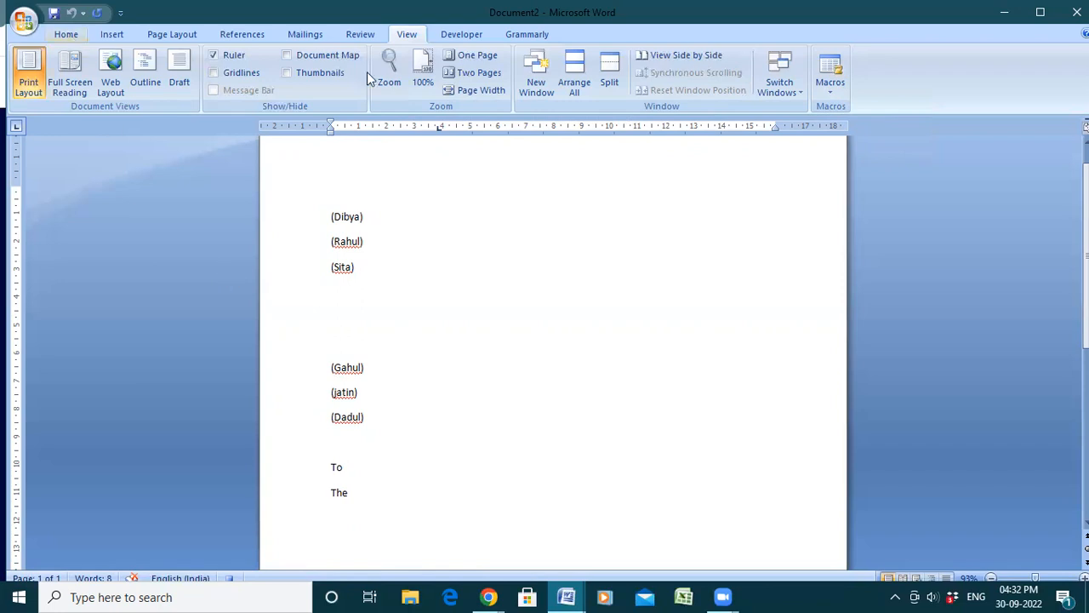
scroll(367, 71, up, 6)
click(394, 86)
text(Date:)
key(Return)
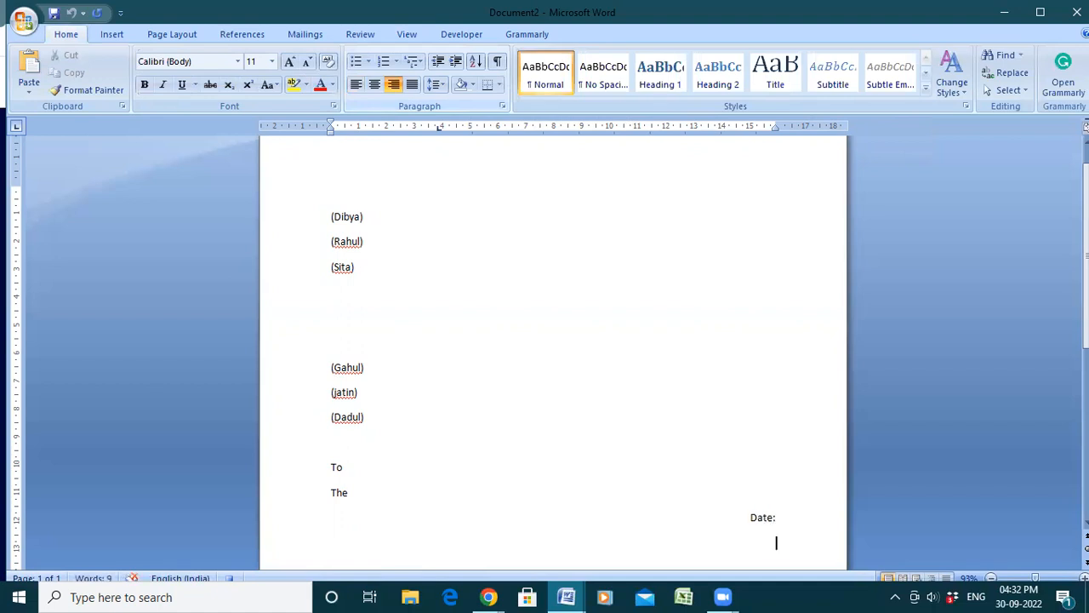
Step: Return to left alignment and enter "Yours Faithfully" several lines below the date line
click(361, 85)
key(Return)
key(Return)
key(Return)
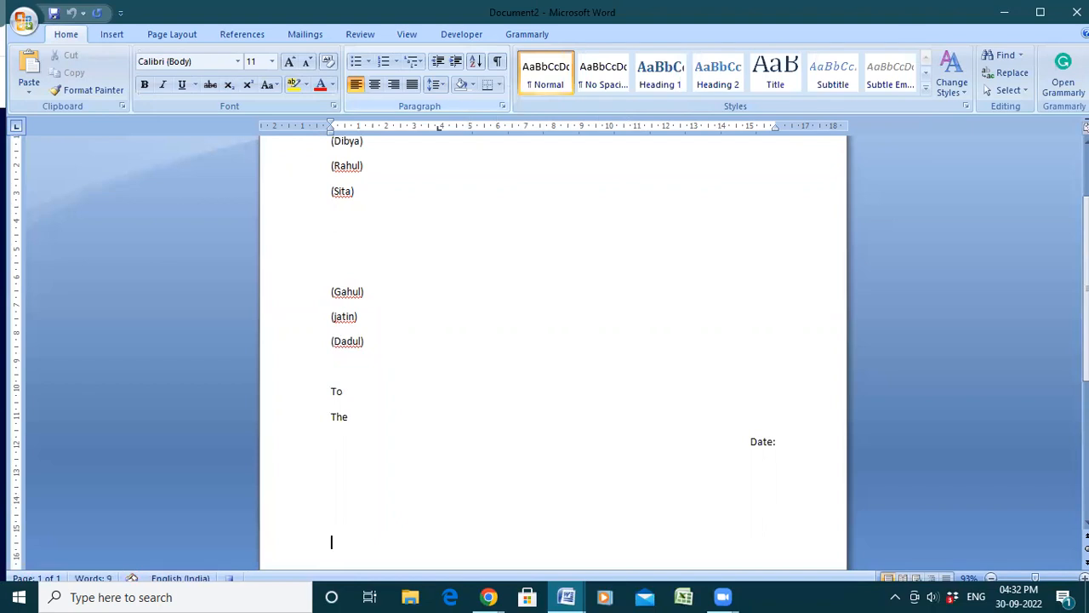
text(Yours Faithf)
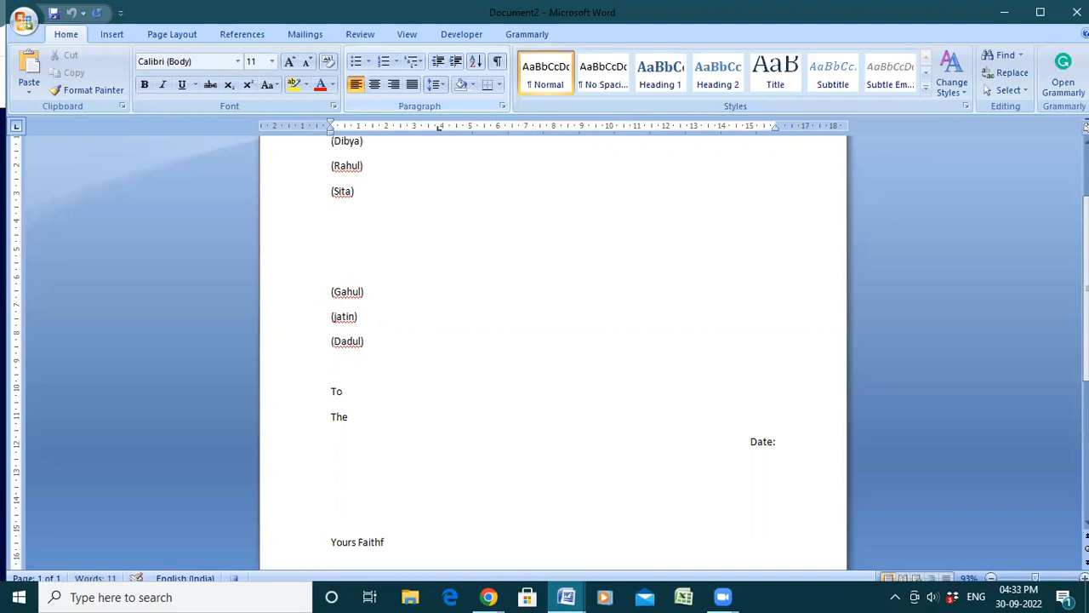
text(ully)
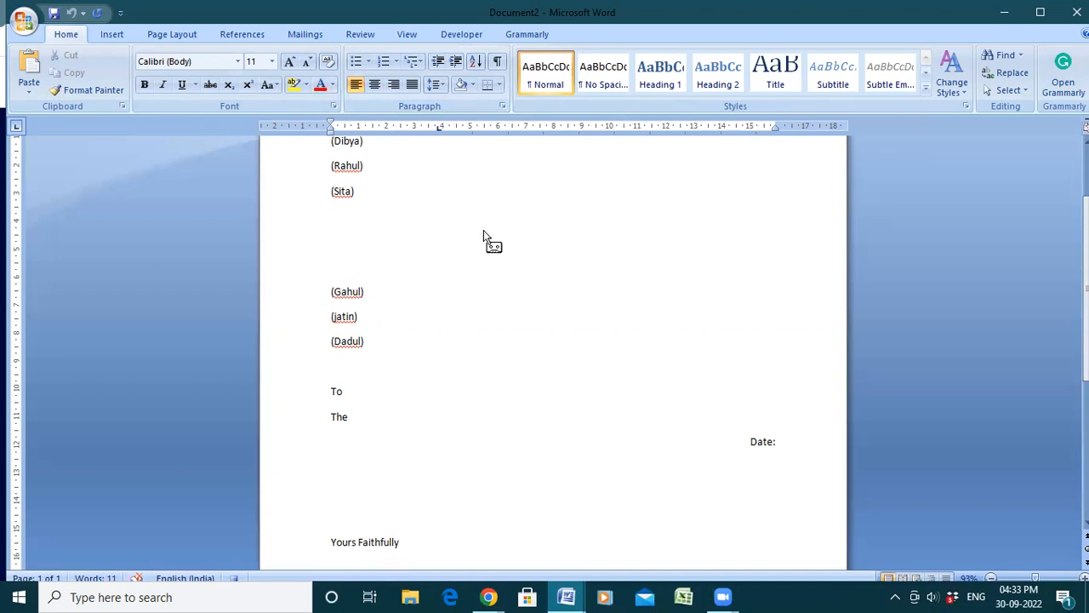
Step: Stop recording the letter macro and check the entry Macro5 in the list of macros
click(403, 36)
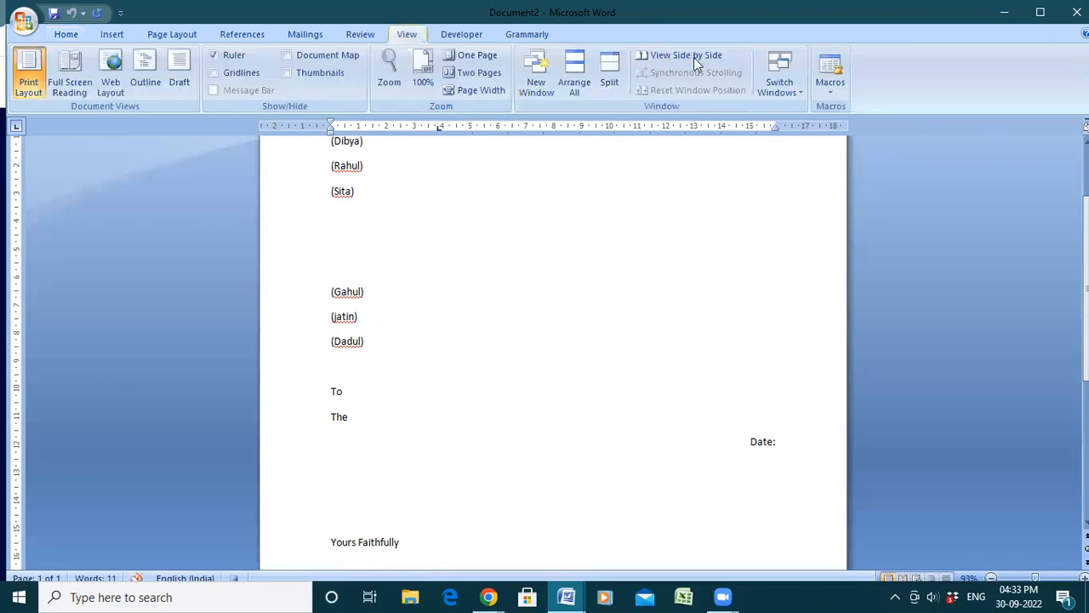
click(831, 89)
click(868, 127)
key(alt+F8)
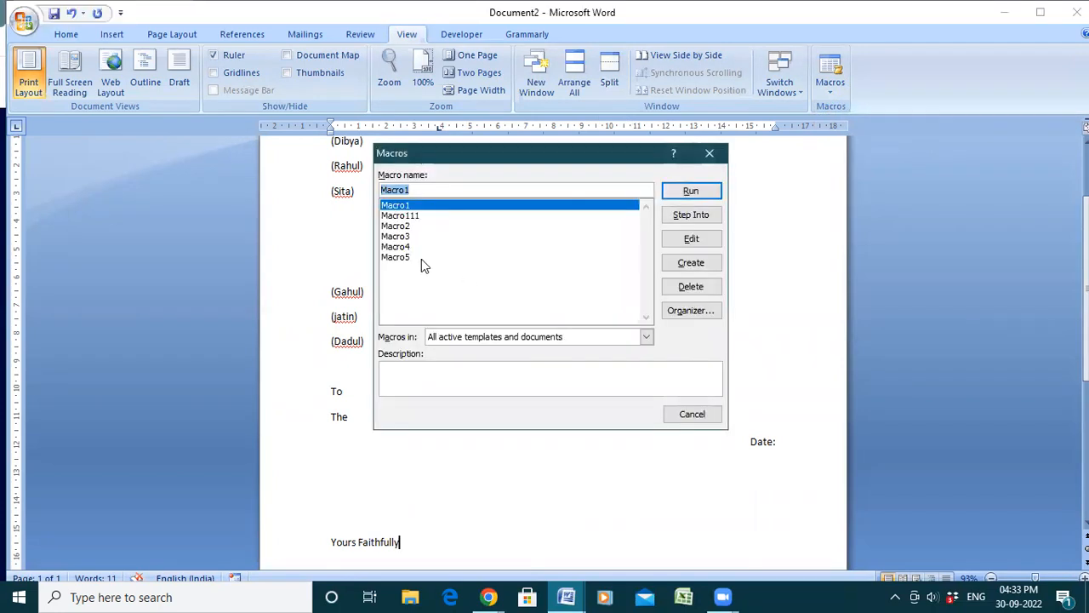
click(422, 257)
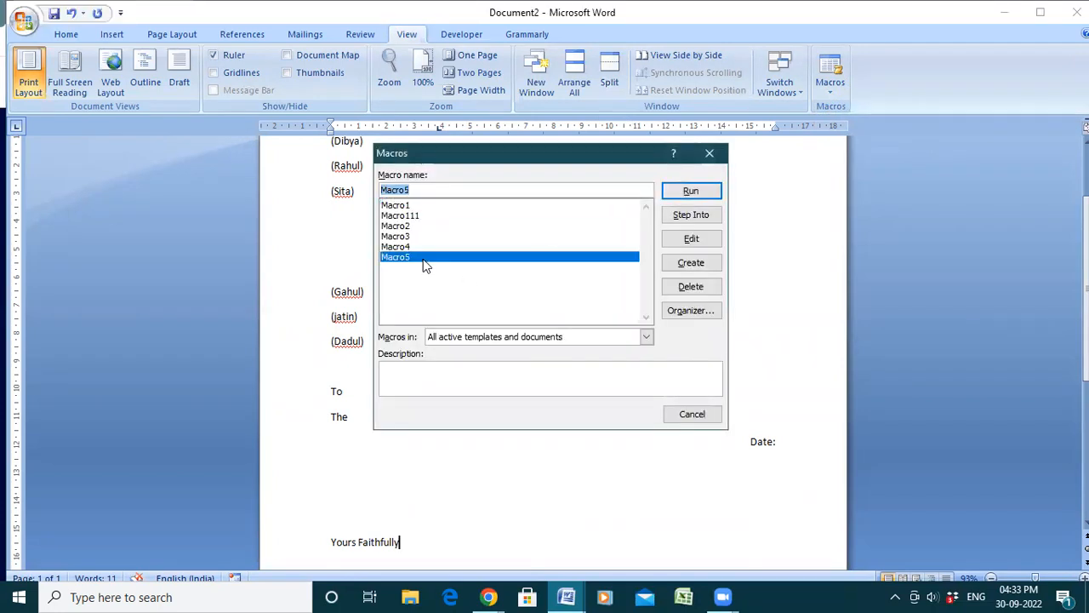
click(709, 154)
Step: Insert blank lines below "Yours Faithfully" until the insertion point is on the second page
scroll(705, 151, down, 3)
key(Return)
key(Return)
key(Return)
key(Return)
key(Return)
key(Return)
key(Return)
key(Return)
key(Return)
key(Return)
key(Return)
key(Return)
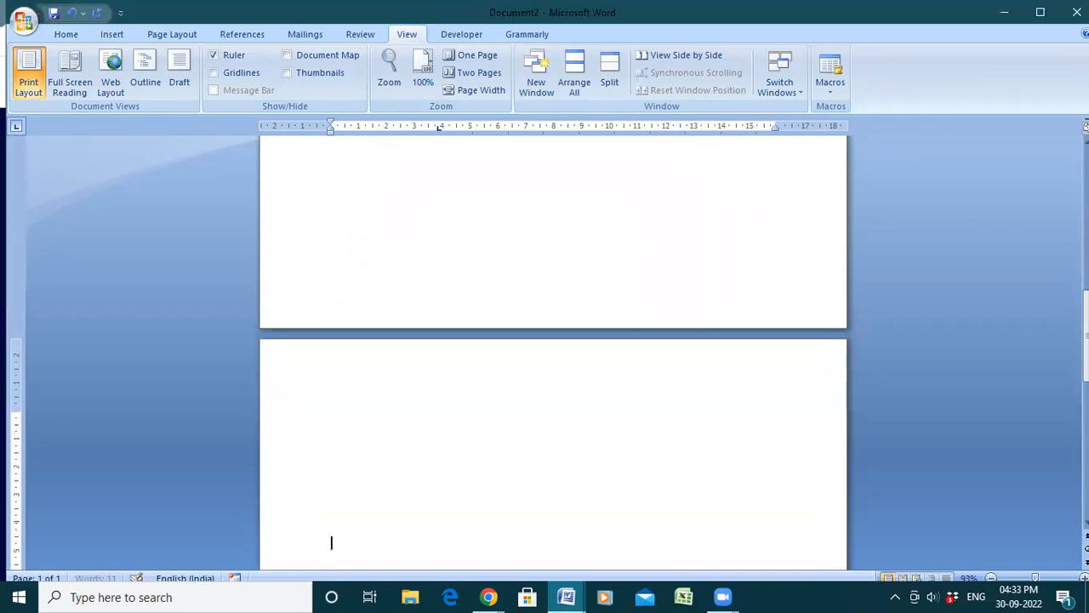
key(Return)
key(Return)
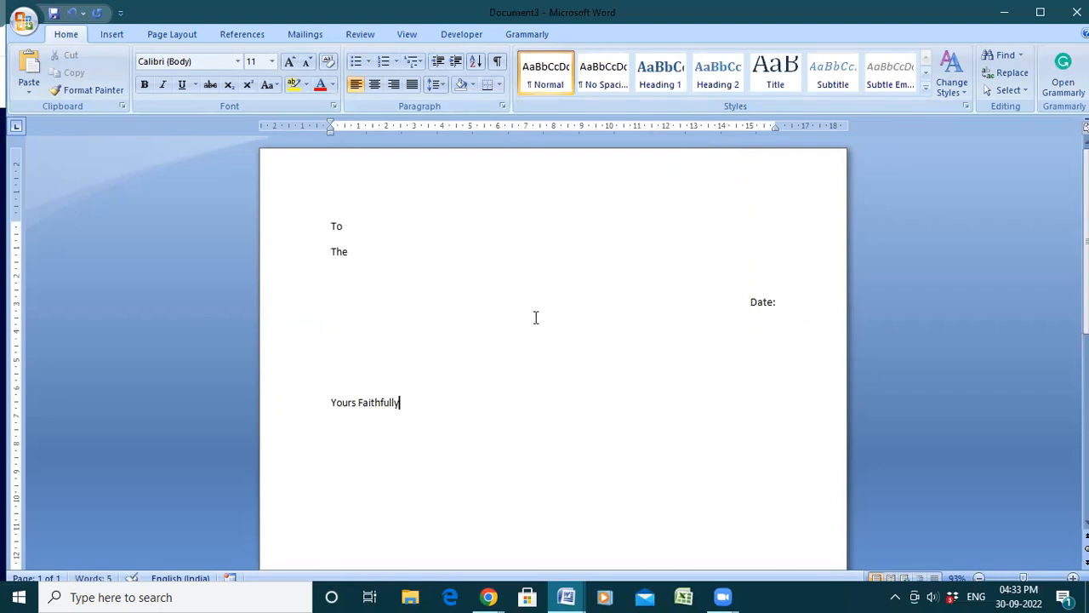
Step: In the new document, insert the letter skeleton again with the letter macro, a few lines below "Yours Faithfully"
key(Return)
key(Return)
key(Return)
key(Return)
text(To The  Date:    Yours Faithfully)
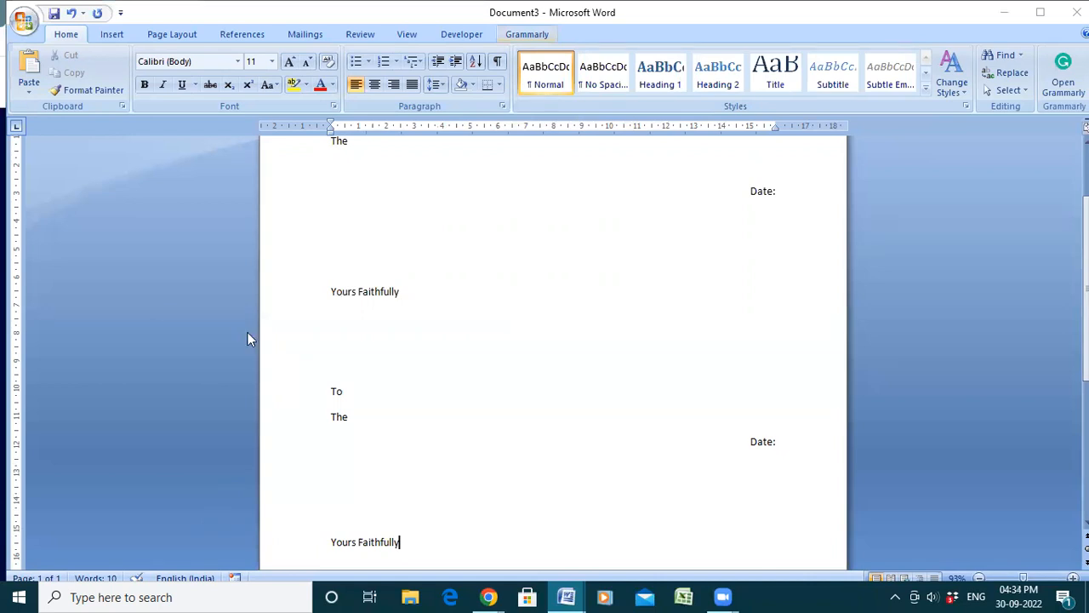
Step: Start saving the document and choose the ImageProcessing folder on New Volume (F:) as its location
key(ctrl+s)
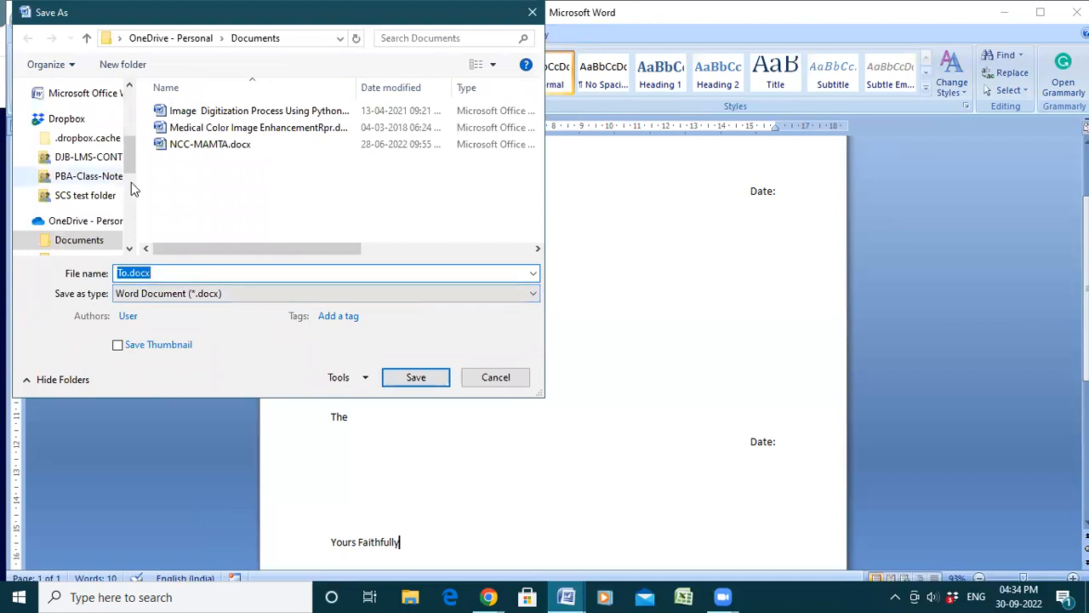
scroll(64, 138, down, 3)
click(65, 133)
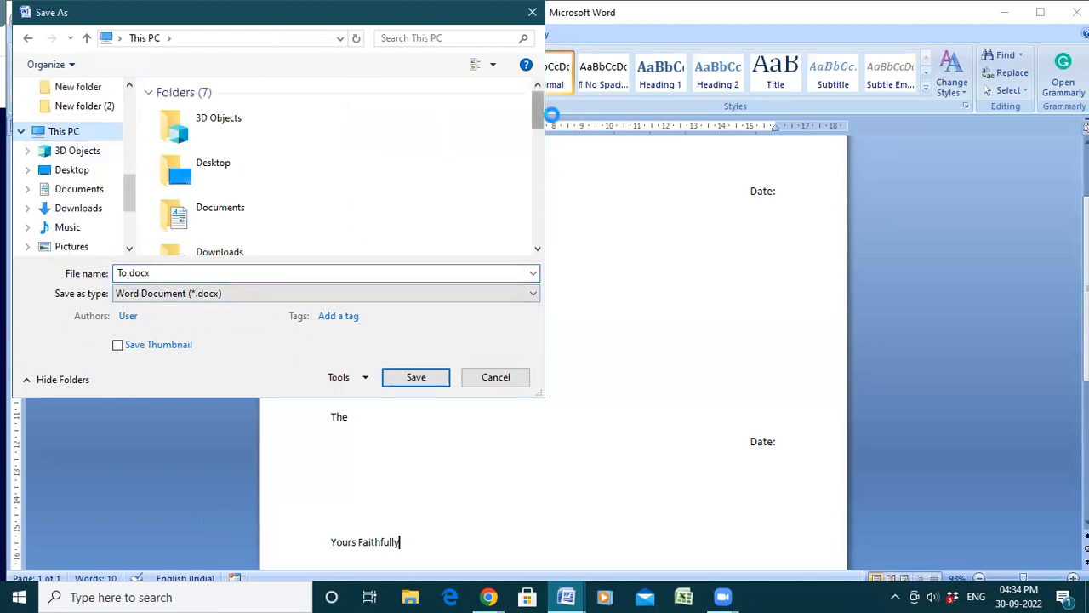
drag(539, 124, 522, 197)
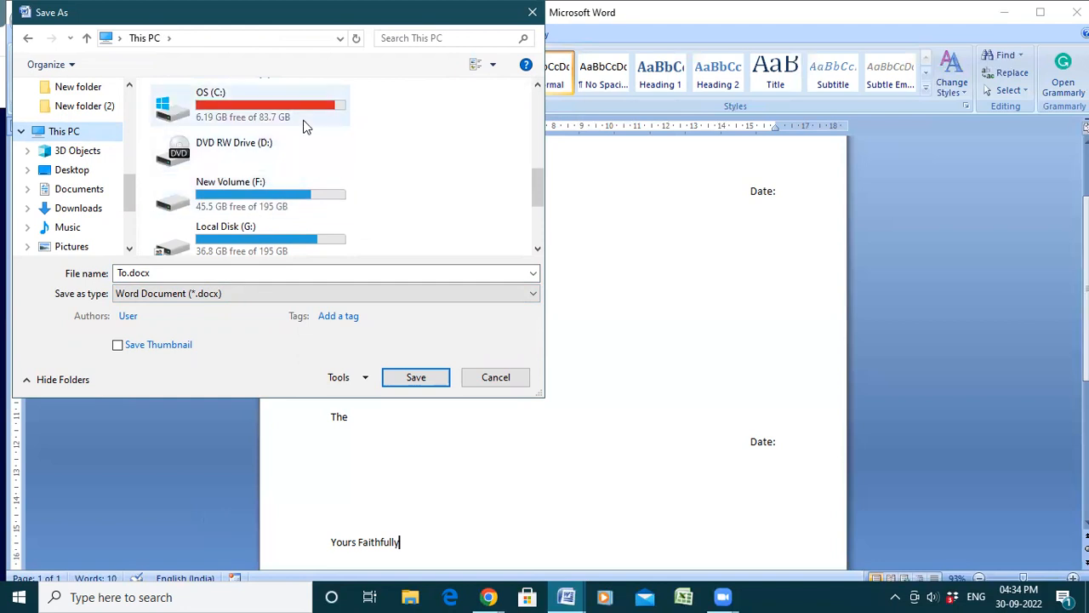
click(258, 201)
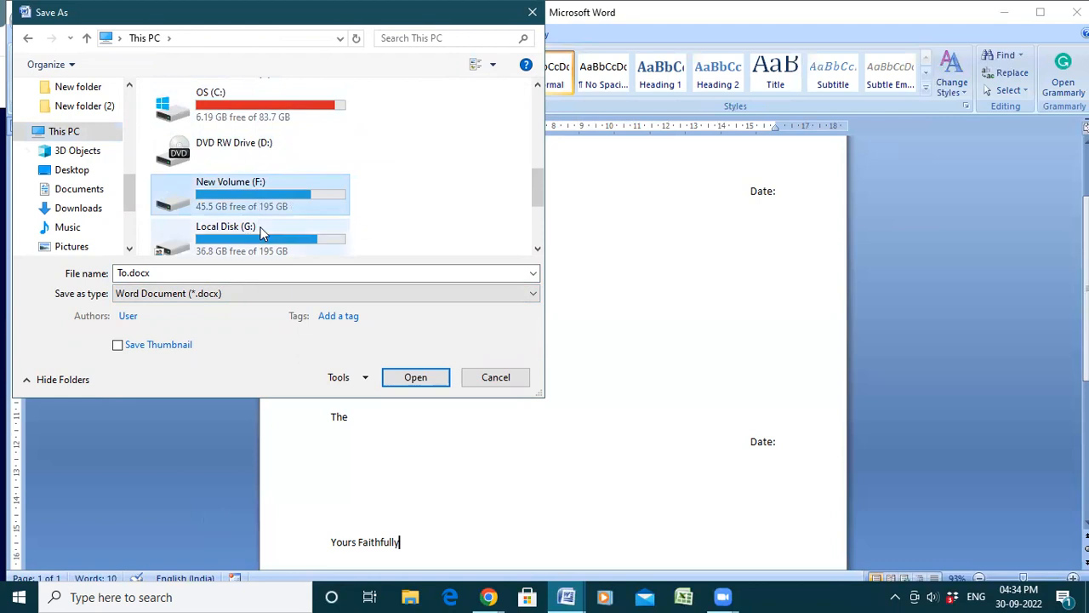
double_click(322, 204)
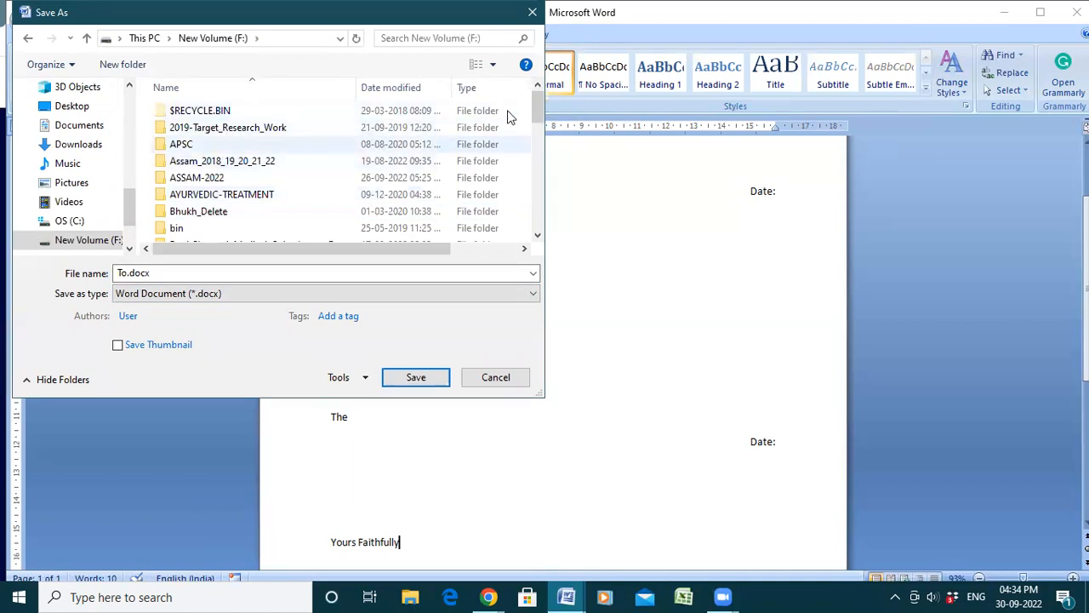
scroll(540, 194, down, 8)
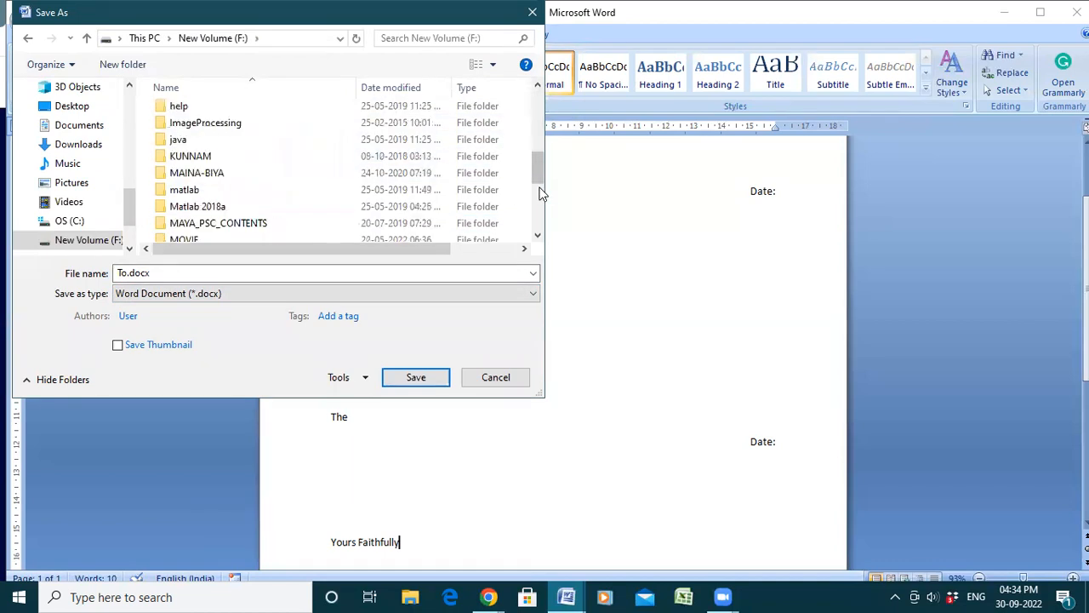
click(226, 125)
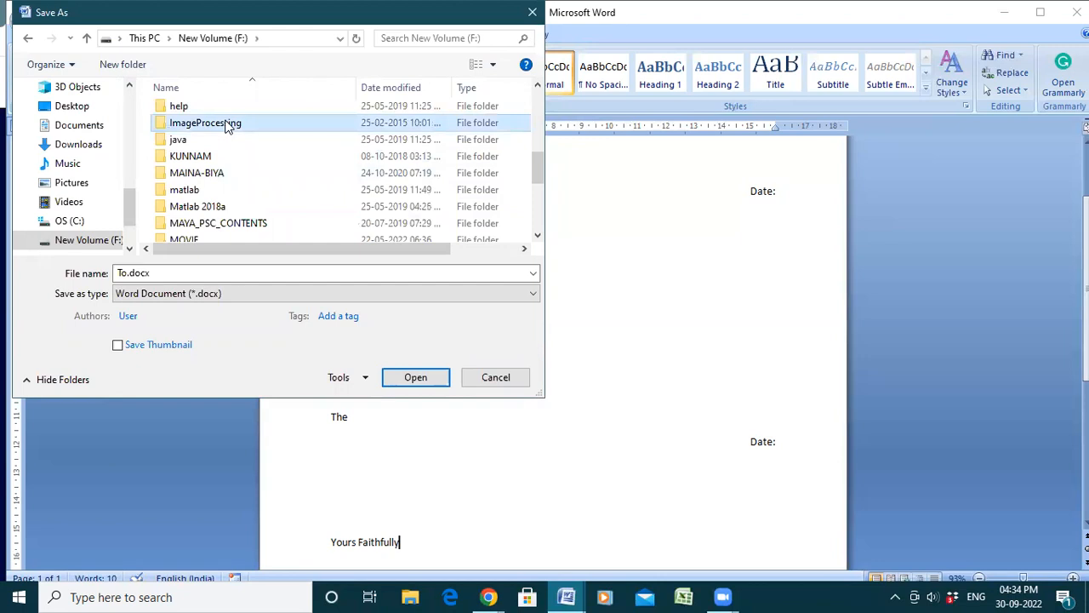
Step: Name the file macro1 and save it as a Word Document (*.docx)
click(166, 273)
text(m)
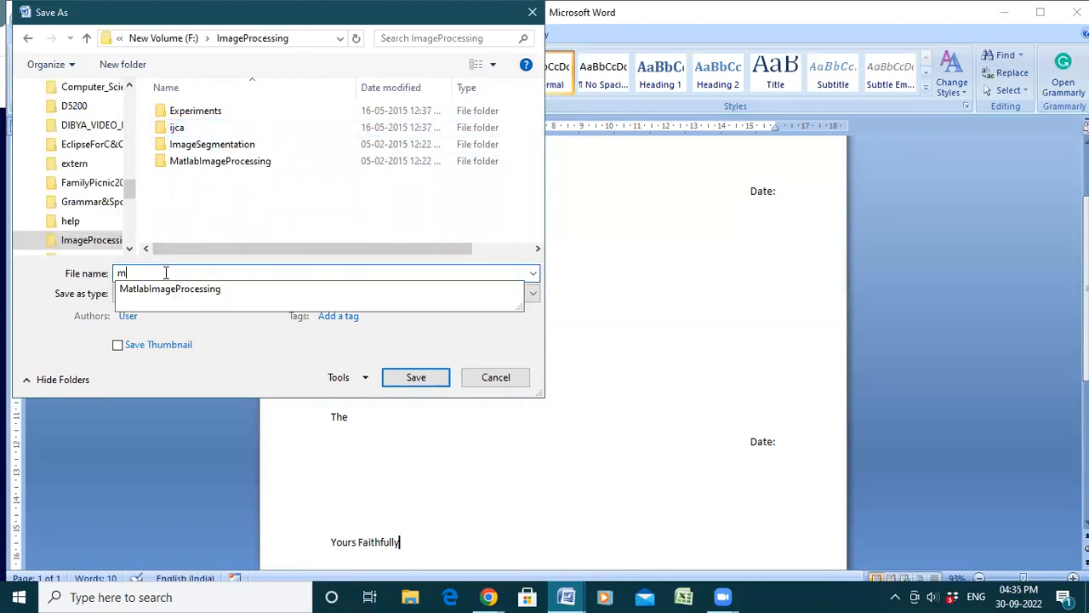
text(acro1)
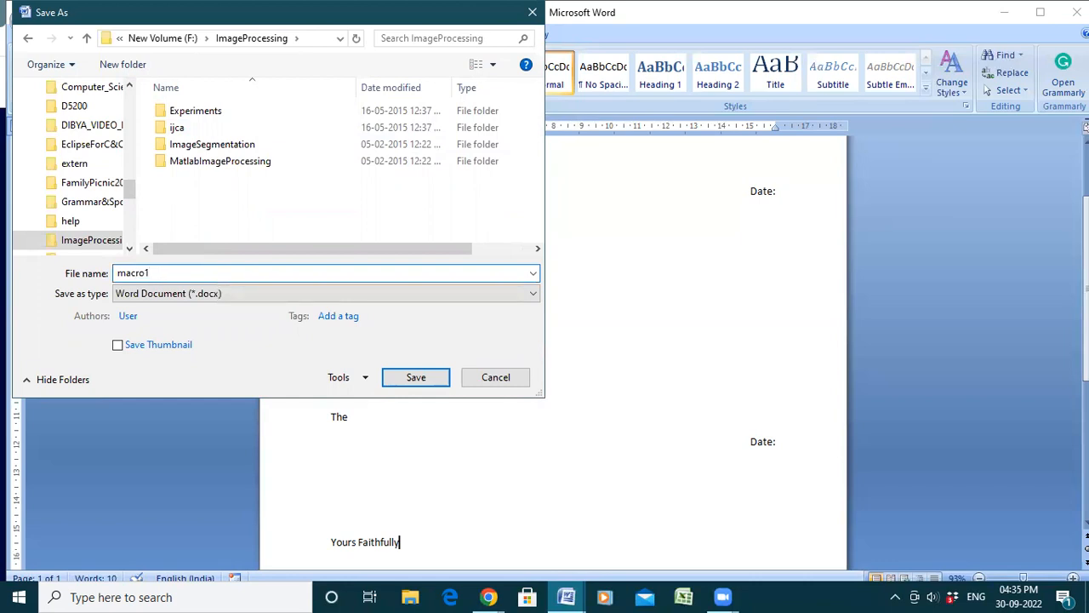
key(Return)
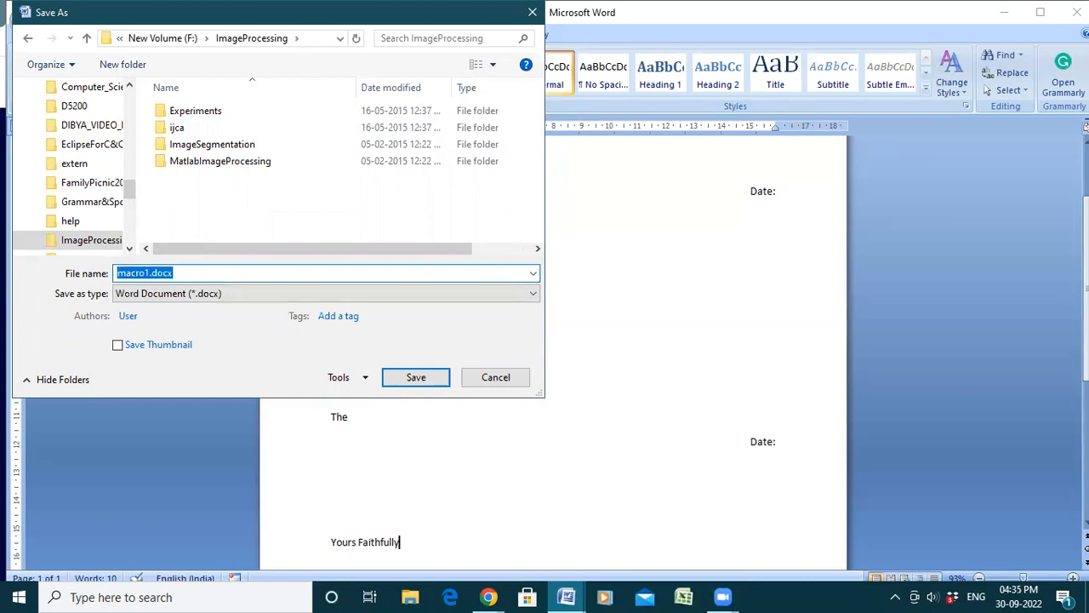